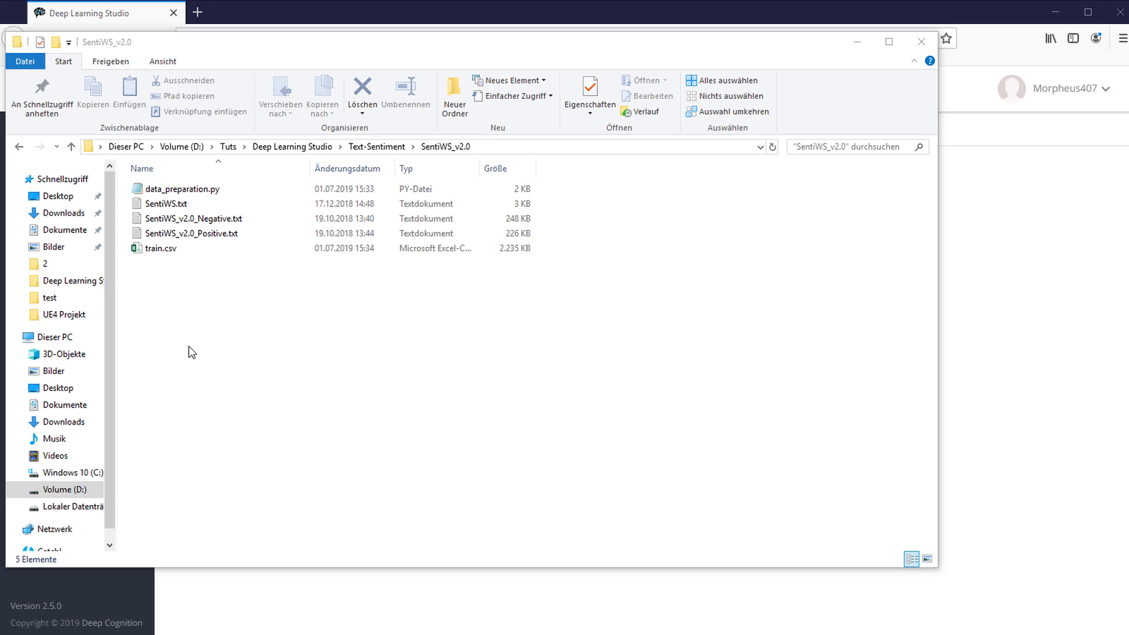
Open train.csv from the SentiWS_v2.0 folder in Notepad++ and position its window over the folder
click(158, 252)
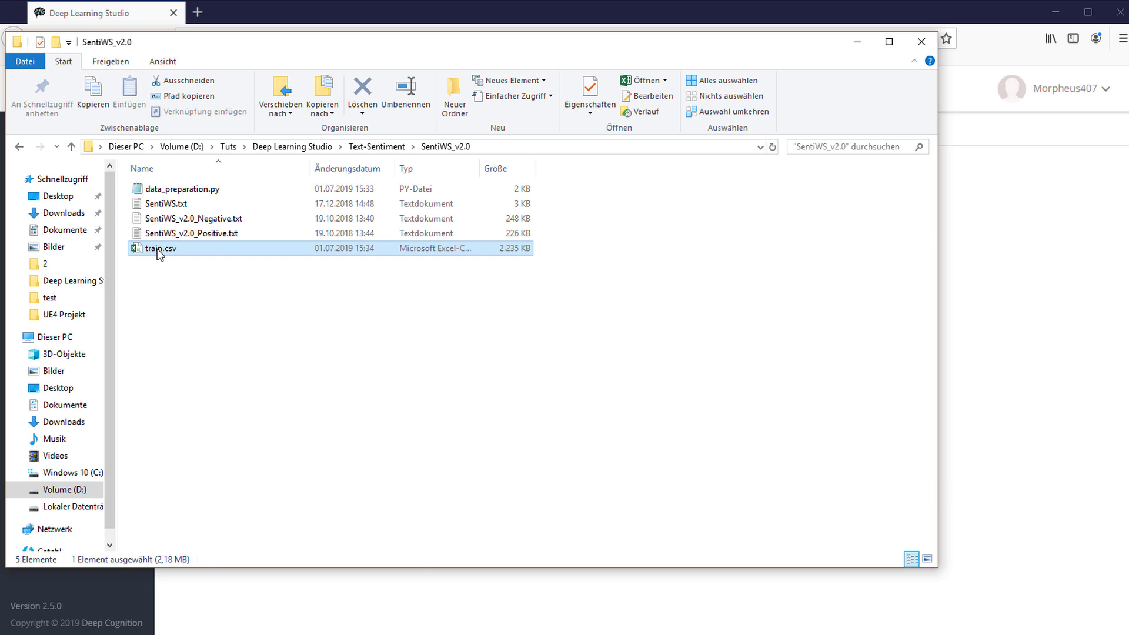
right_click(158, 252)
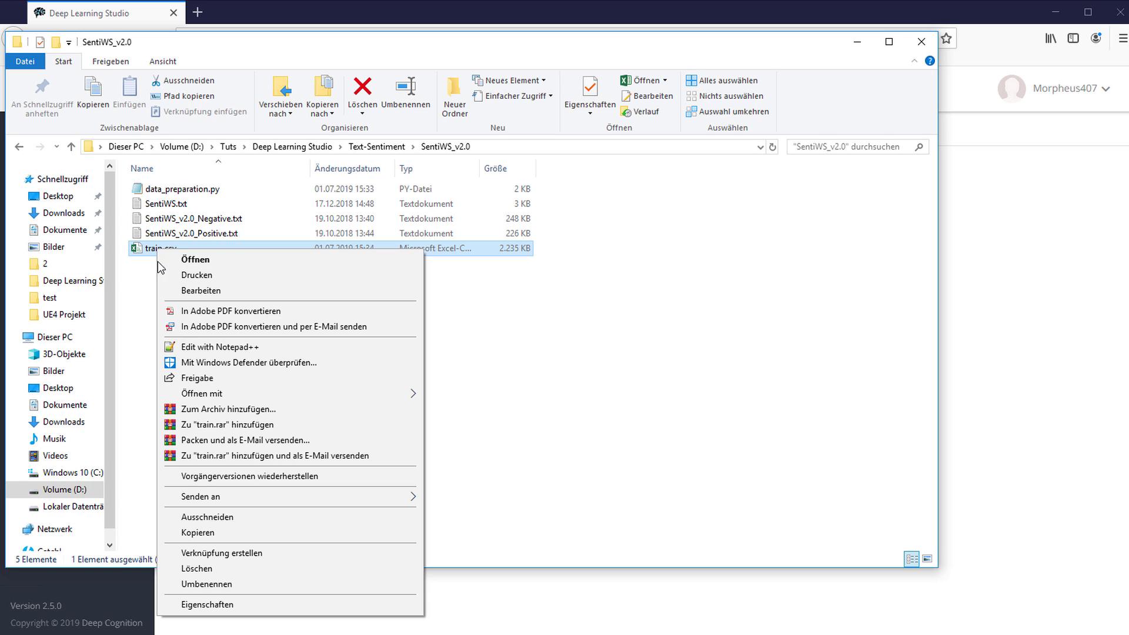
click(198, 348)
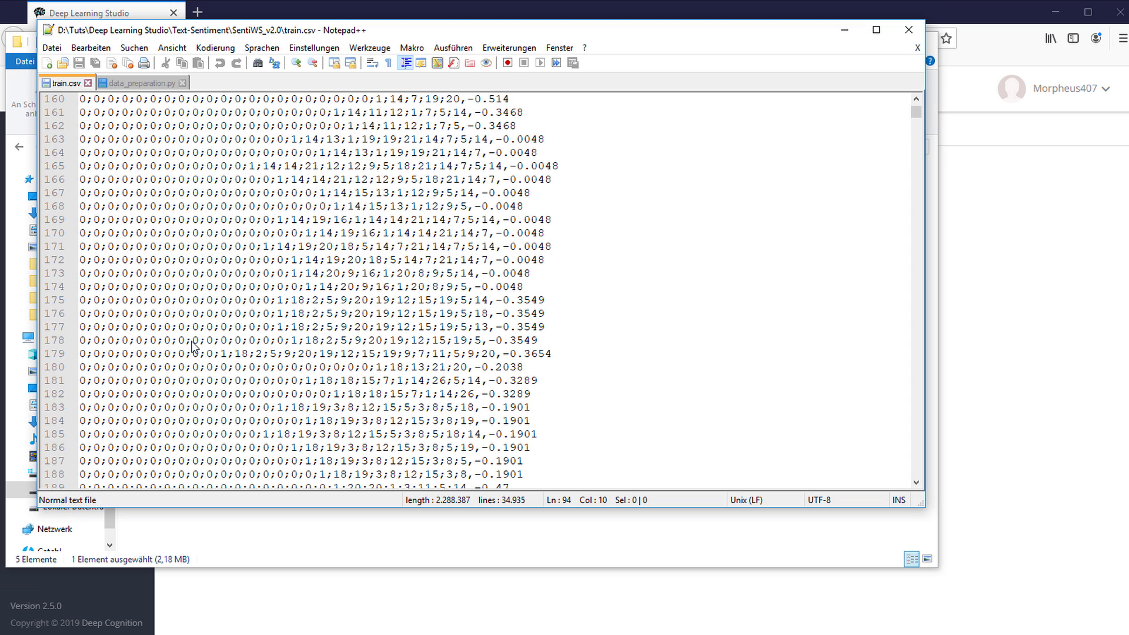
drag(398, 30, 760, 263)
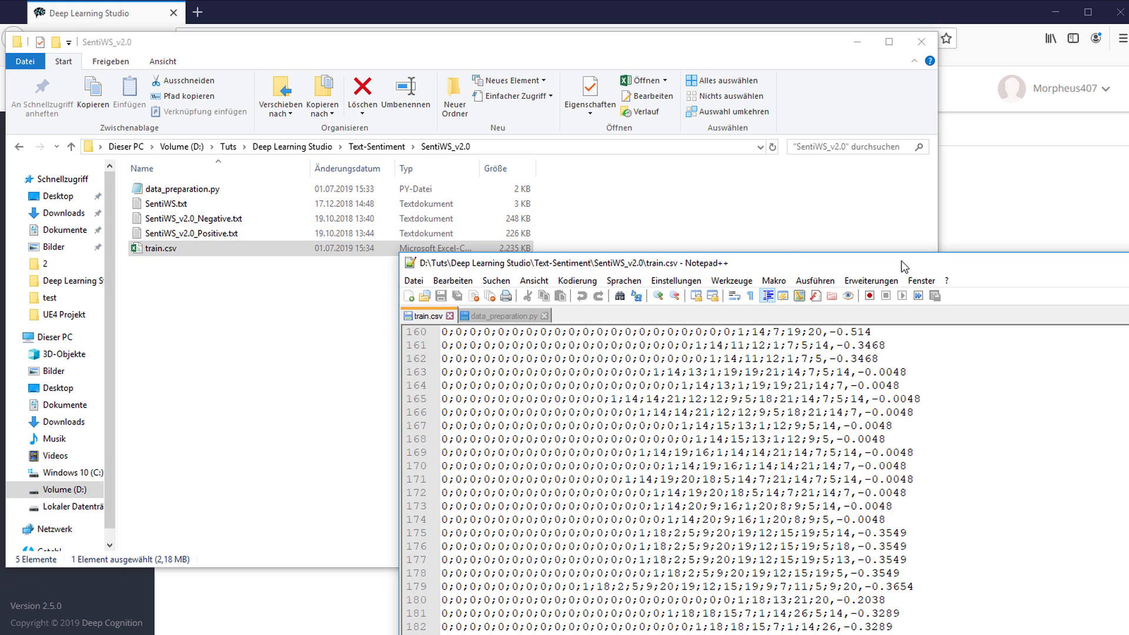
drag(895, 260, 584, 58)
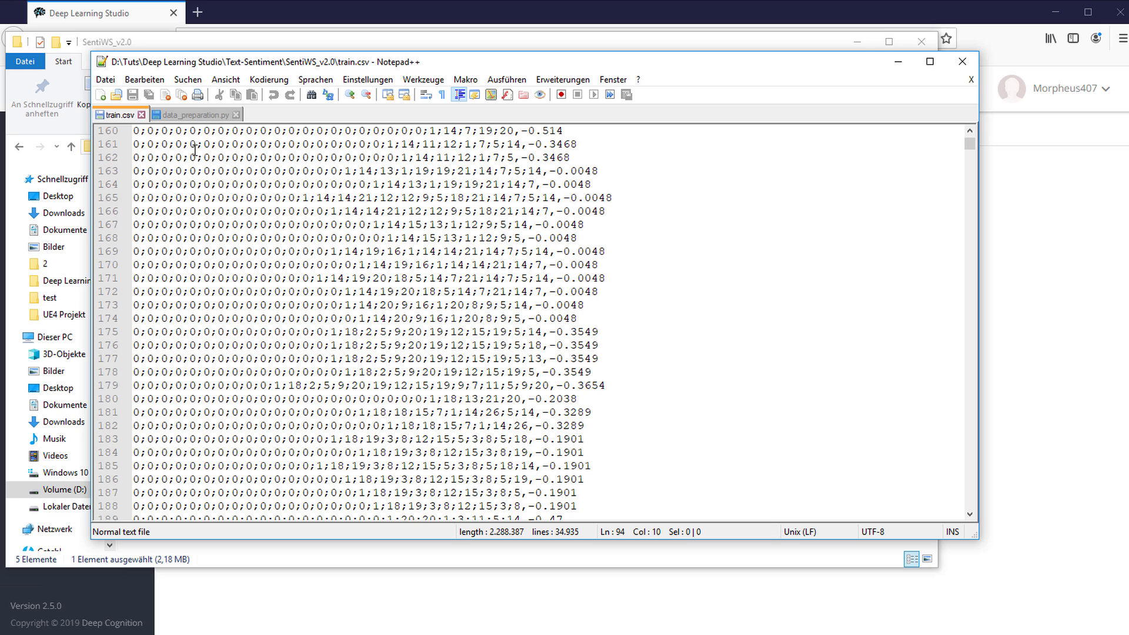
Examine the semicolon-separated word encoding and the sentiment value on line 160 of train.csv, then close the editor
drag(136, 132, 512, 131)
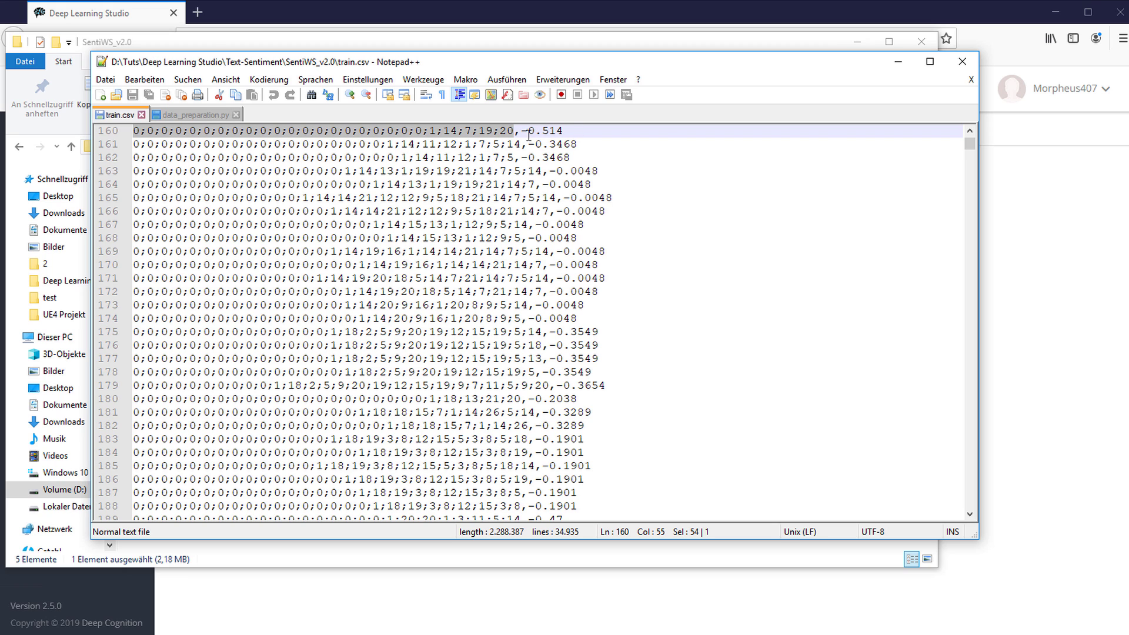
drag(516, 131, 566, 130)
scroll(528, 170, down, 2)
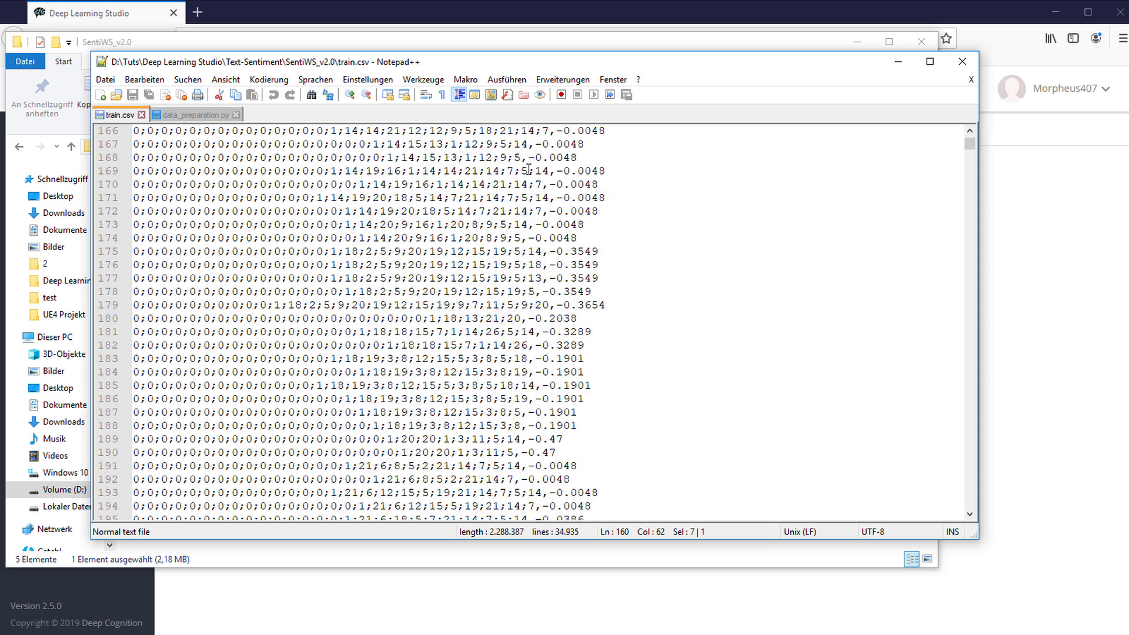
scroll(521, 170, up, 13)
scroll(471, 235, down, 7)
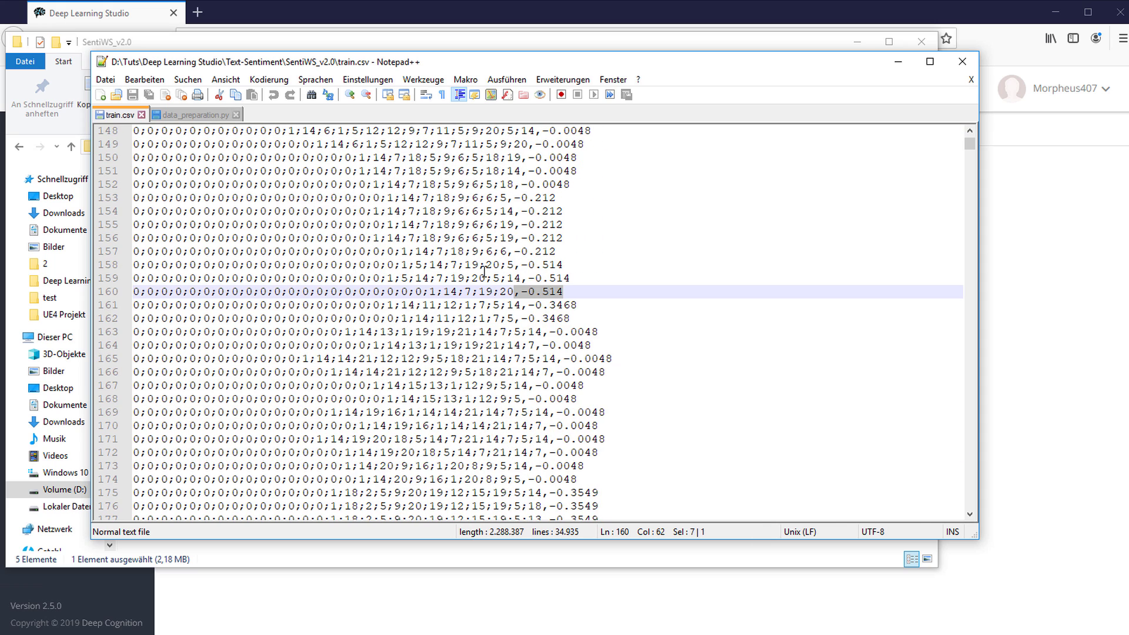
click(576, 292)
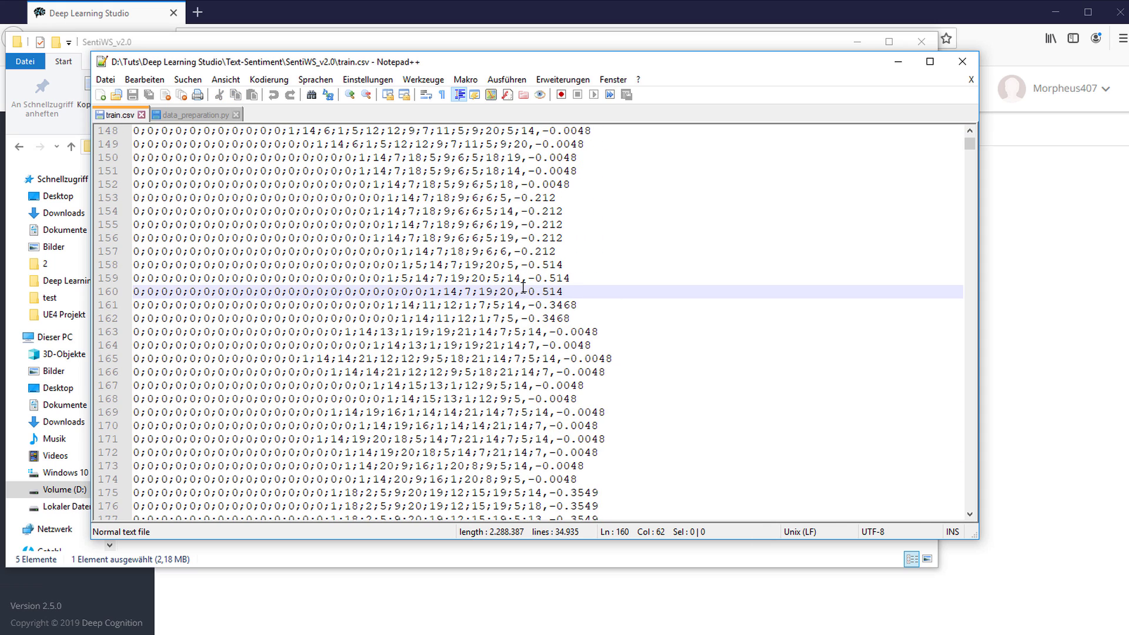
drag(515, 292, 132, 294)
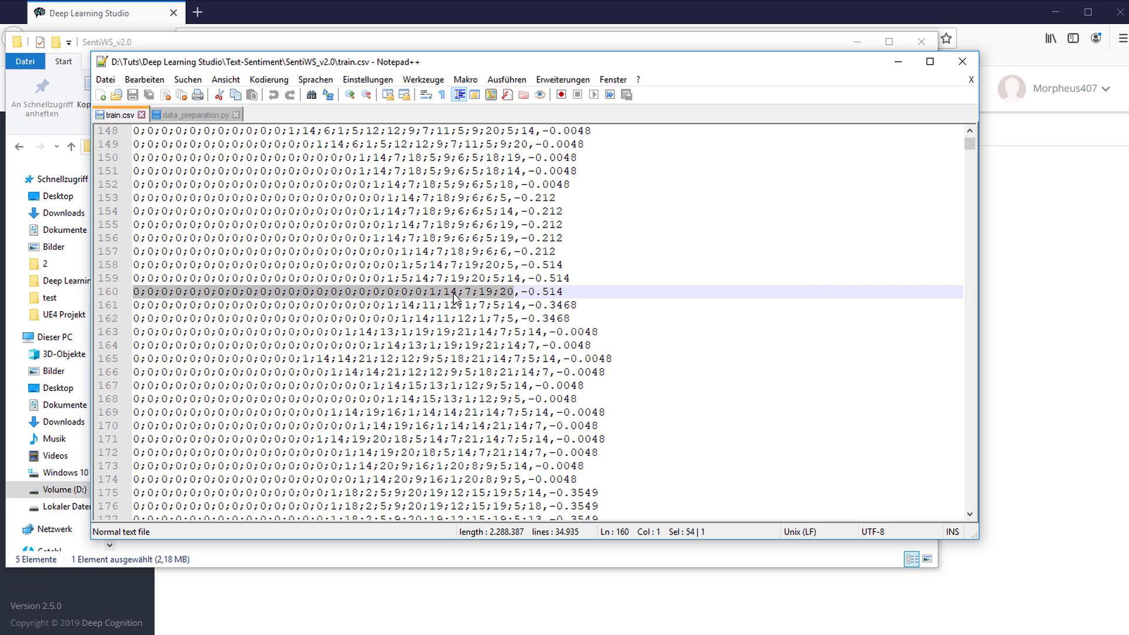
drag(520, 292, 568, 293)
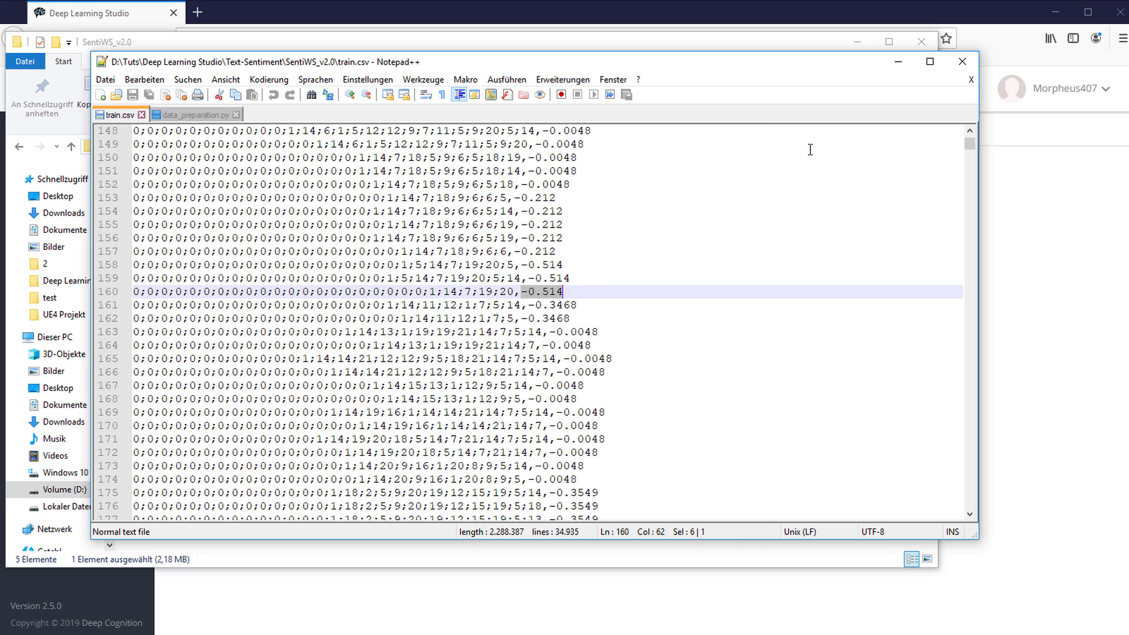
click(570, 291)
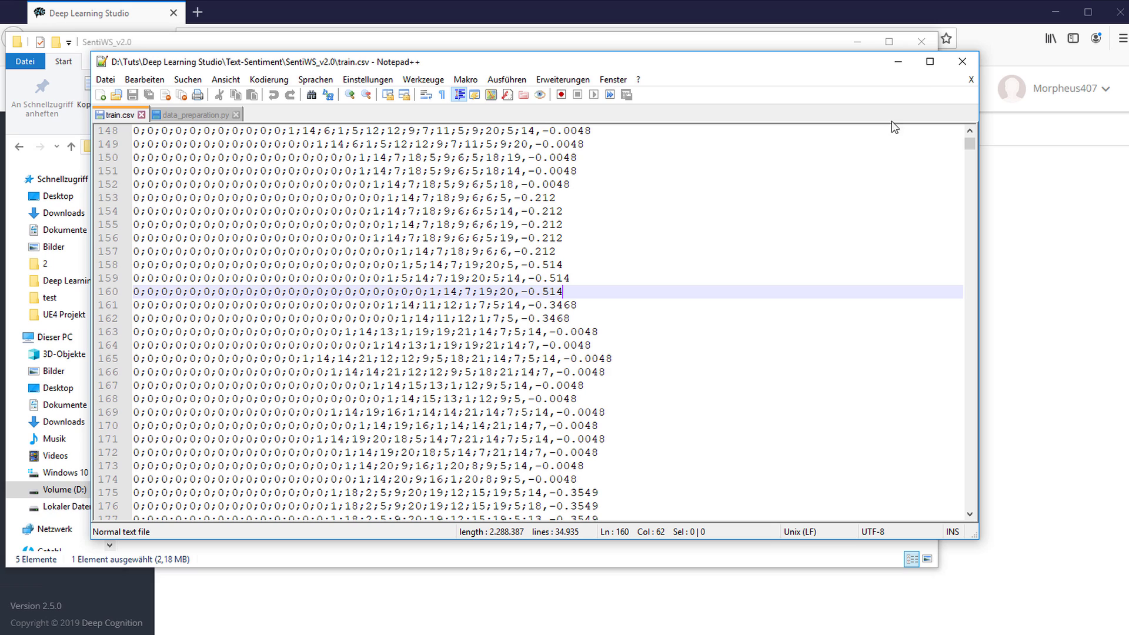
click(962, 62)
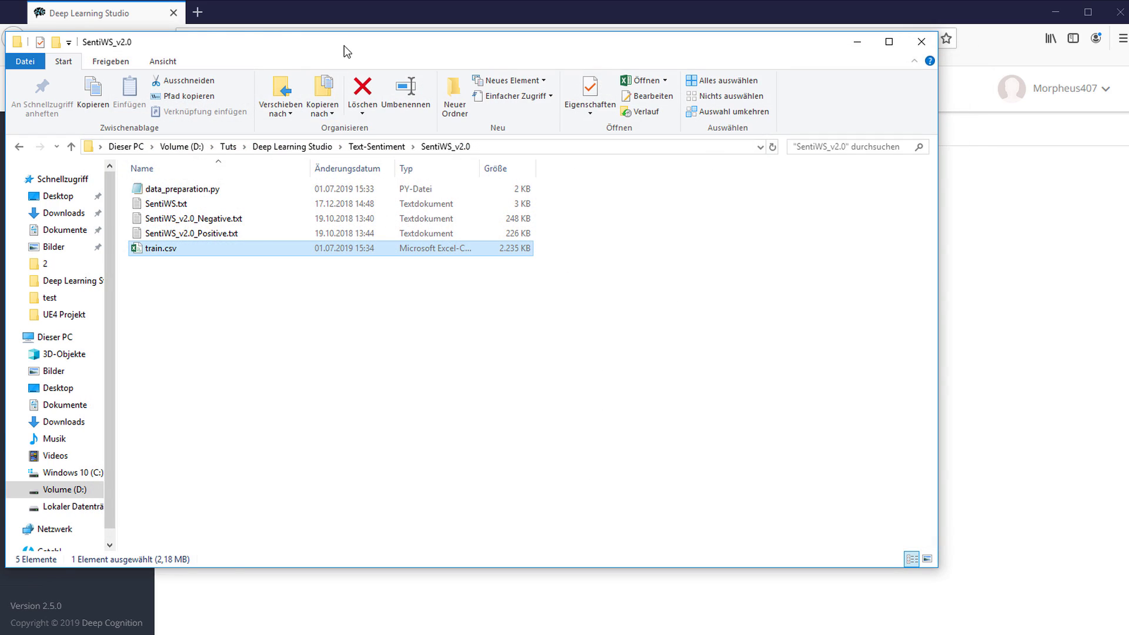
Pack train.csv into a ZIP archive named Sentiment.zip in the same folder
drag(344, 46, 430, 67)
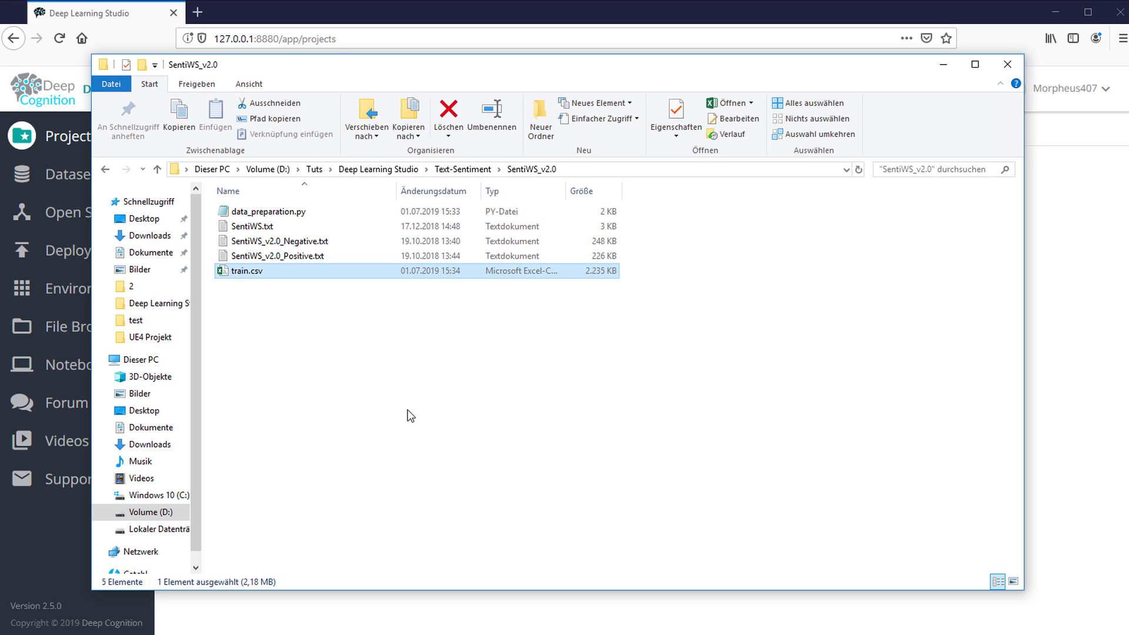
right_click(244, 278)
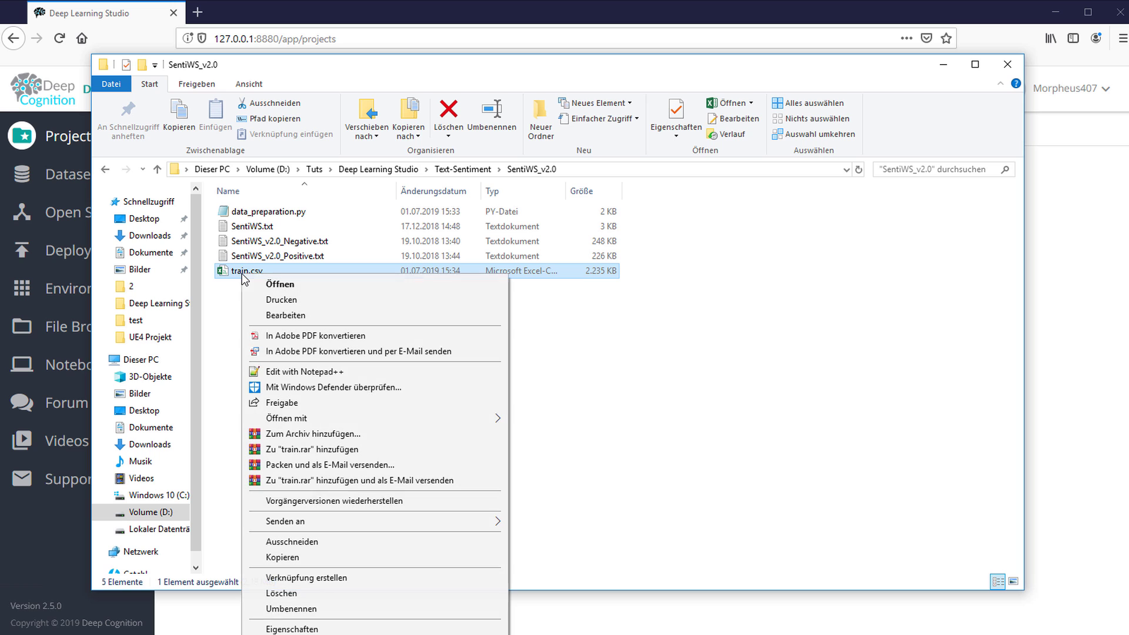
click(313, 435)
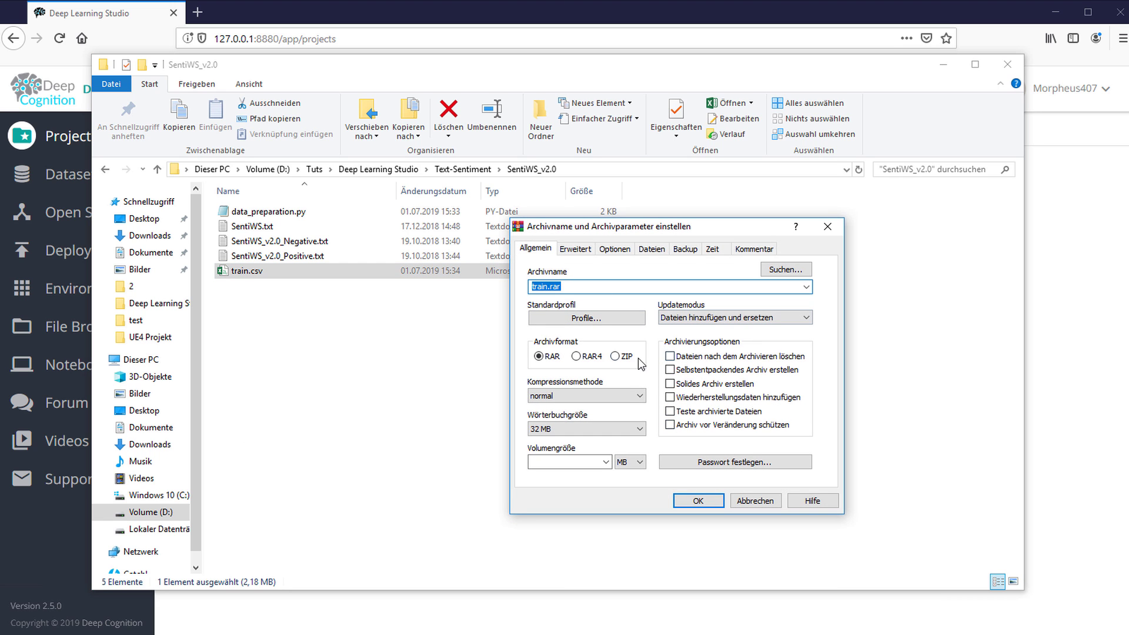
click(618, 356)
drag(711, 226, 637, 208)
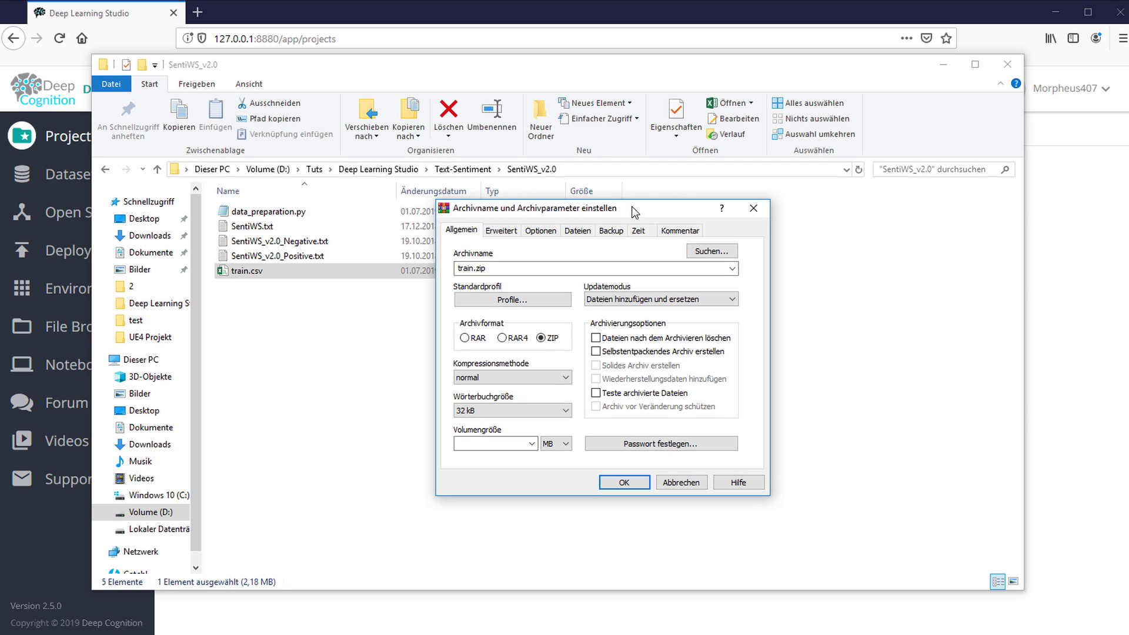
click(477, 268)
double_click(477, 268)
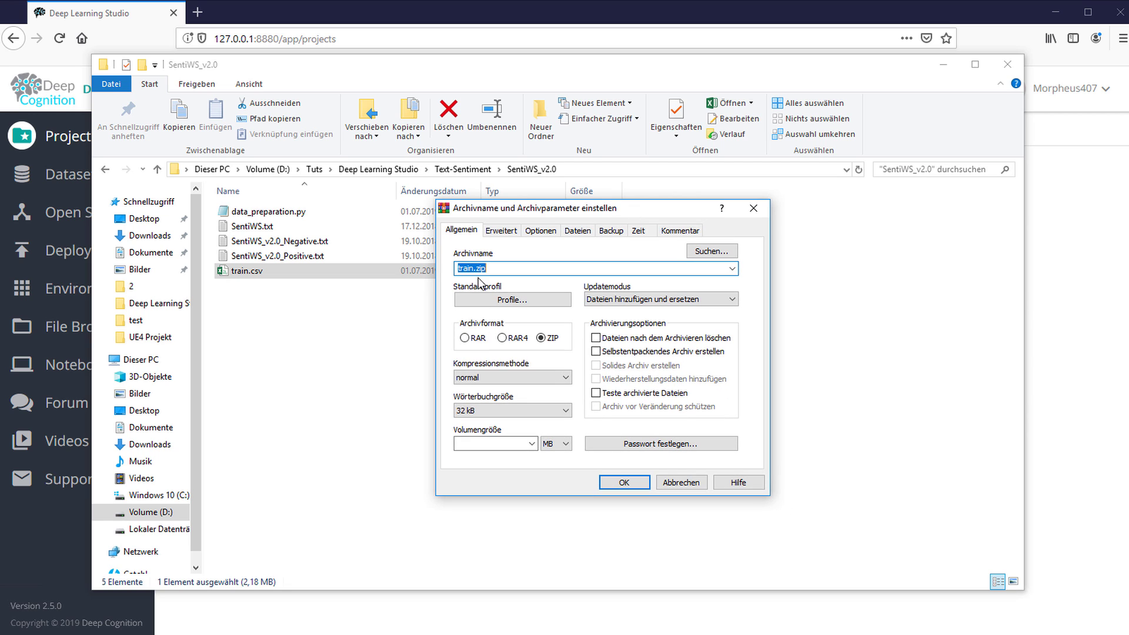
click(477, 268)
key(shift+Home)
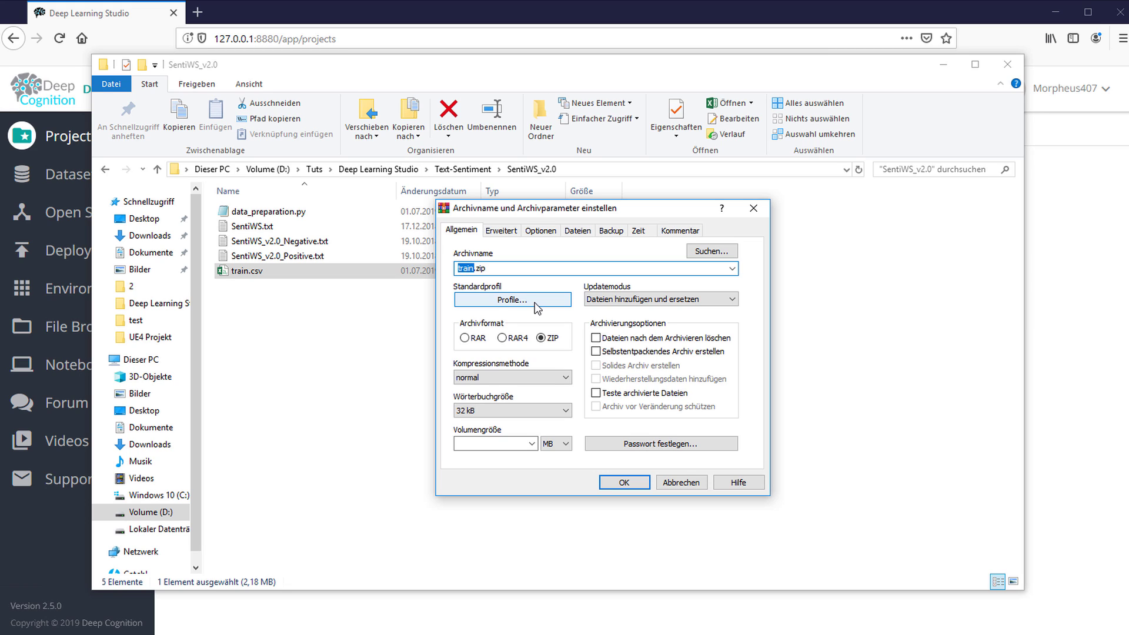
text(Sentiment)
click(620, 483)
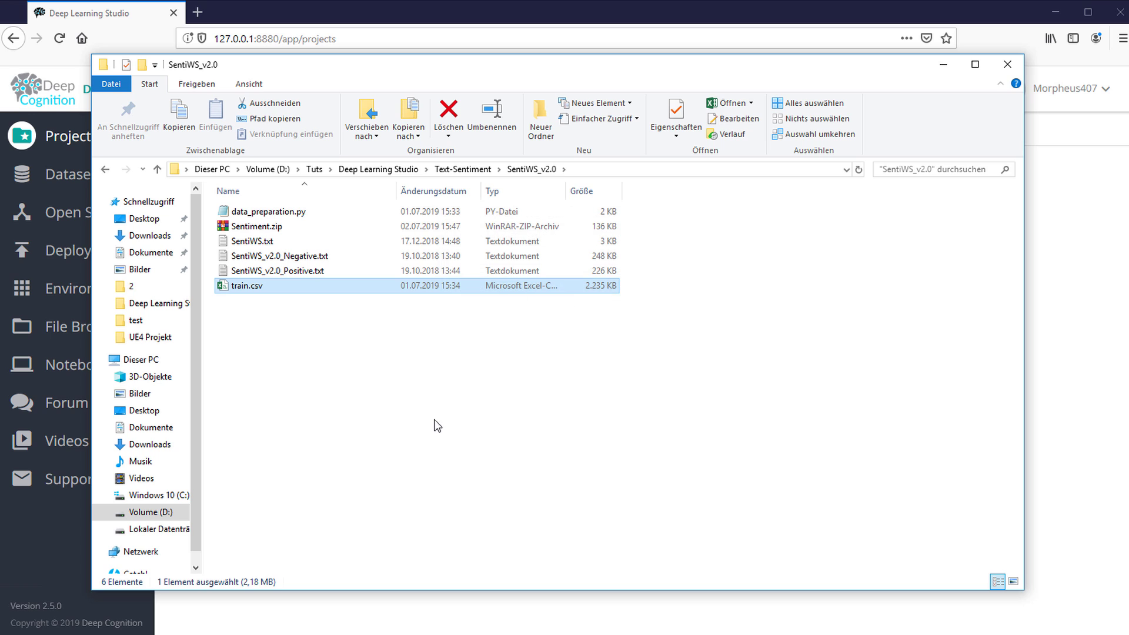
Switch to Deep Learning Studio in the browser and delete the SentiWS dataset from the private datasets
click(388, 387)
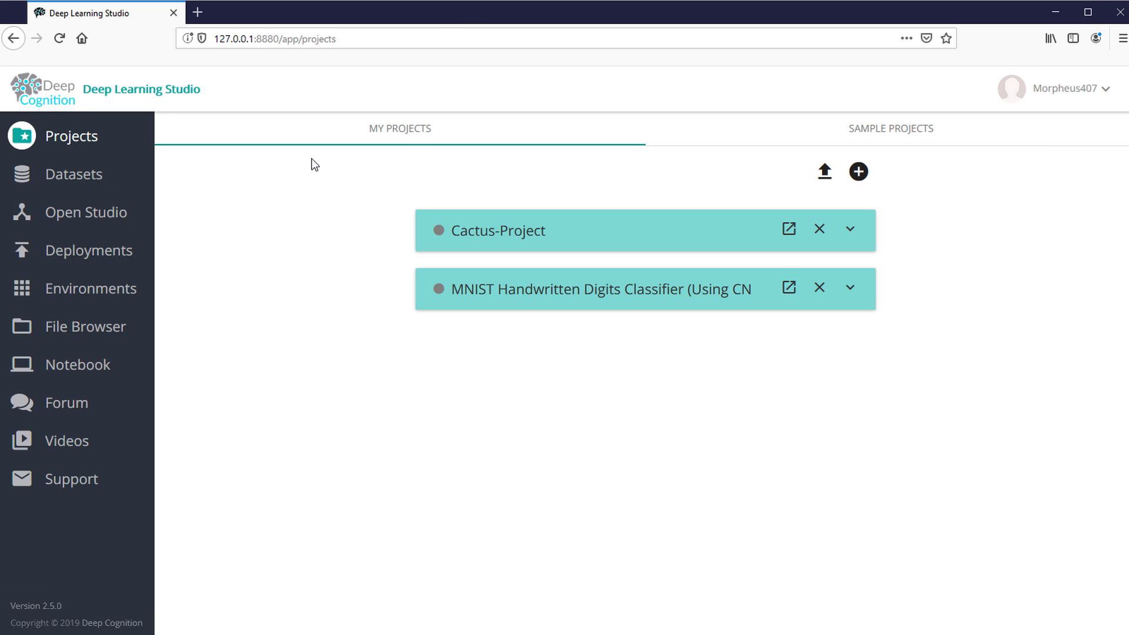
click(114, 176)
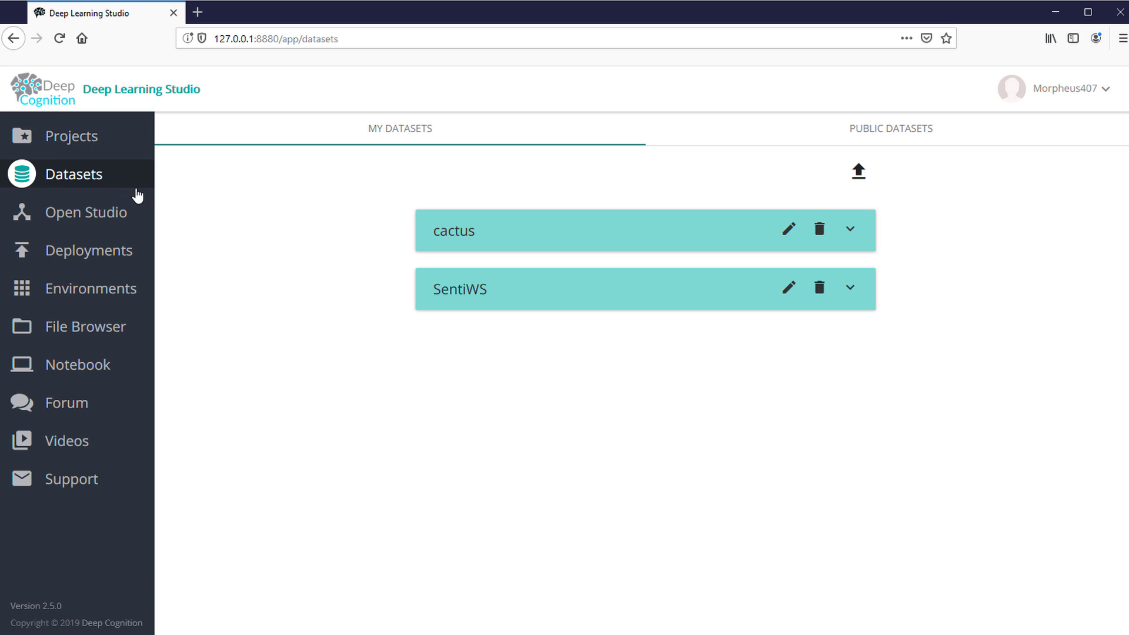
click(816, 295)
click(694, 219)
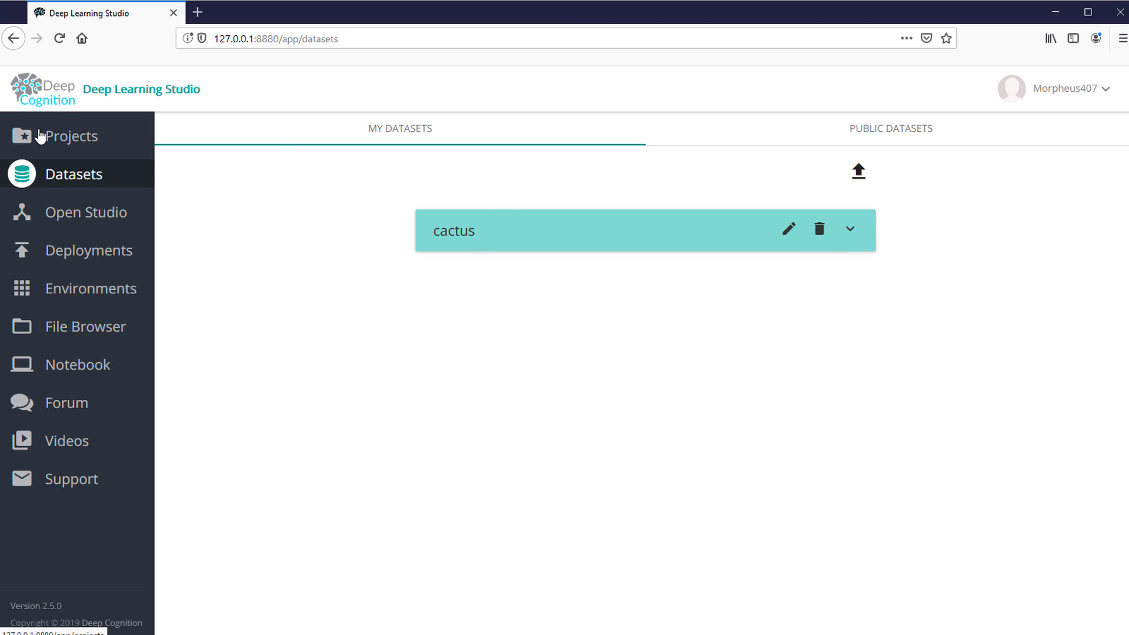
Upload Sentiment.zip from the SentiWS_v2.0 folder as a new dataset
click(860, 172)
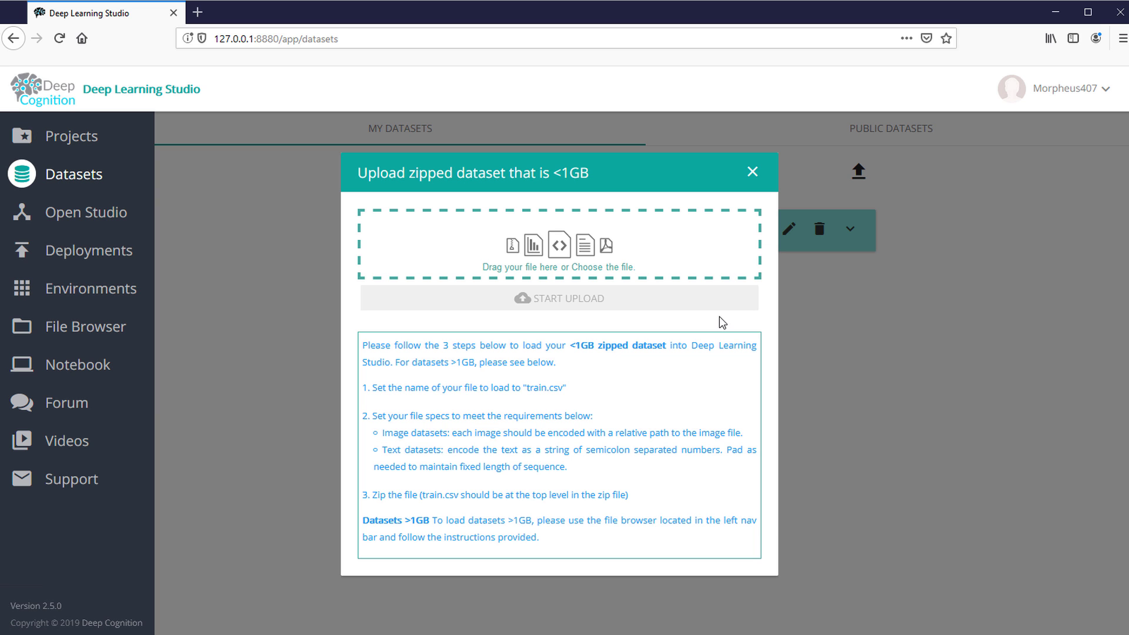
click(556, 259)
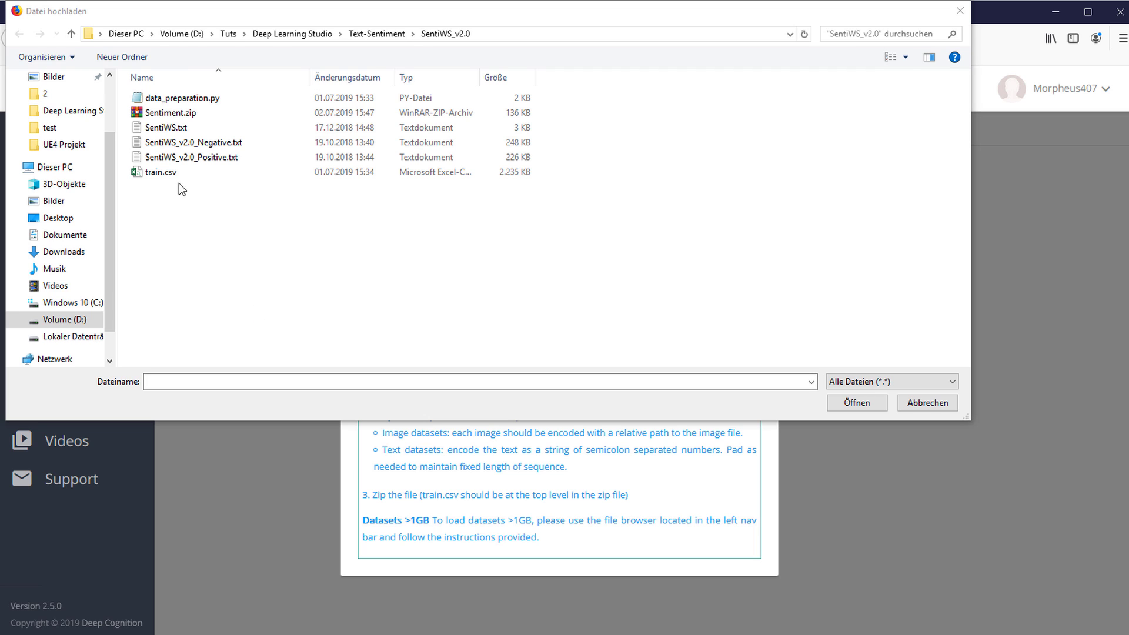
click(193, 113)
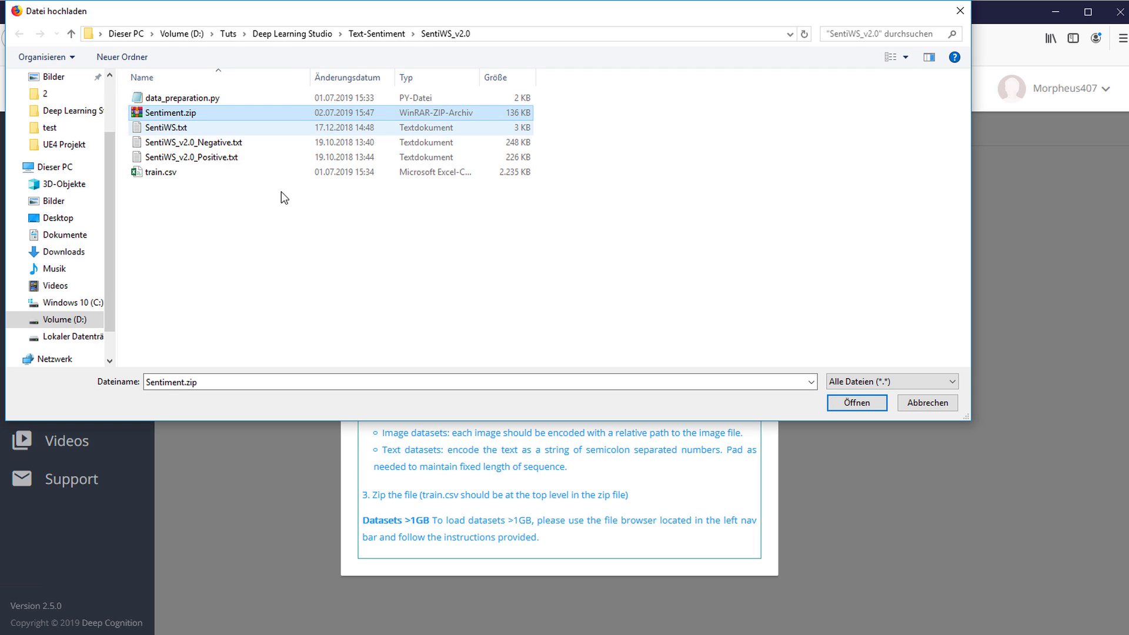
click(864, 403)
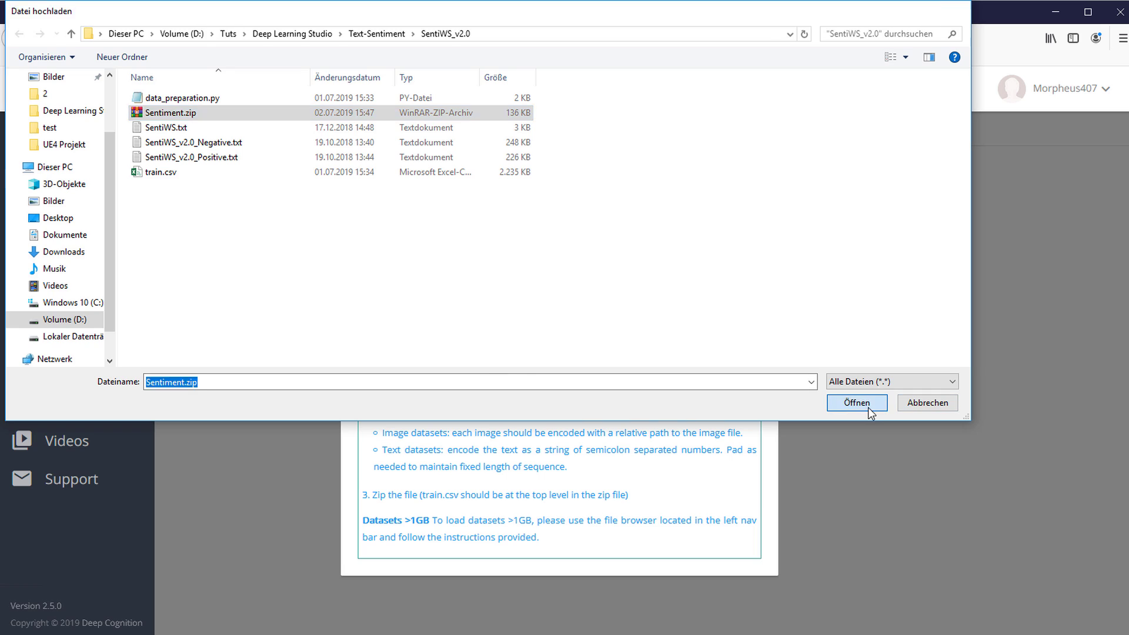
click(590, 300)
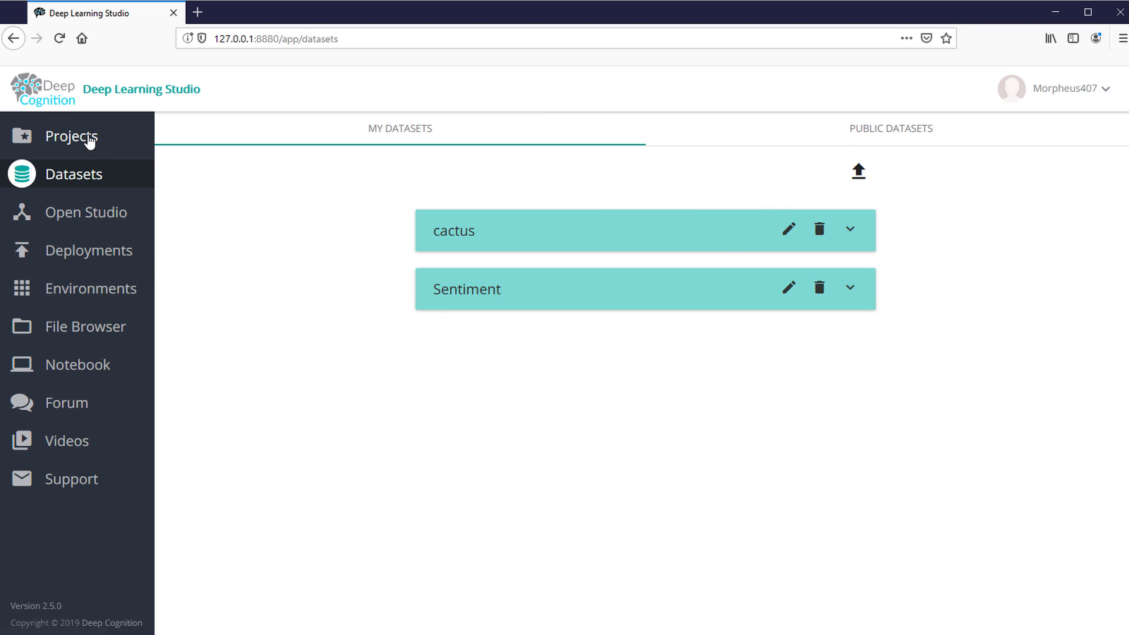
Create a new project named Text-Sentiment without a description
click(87, 140)
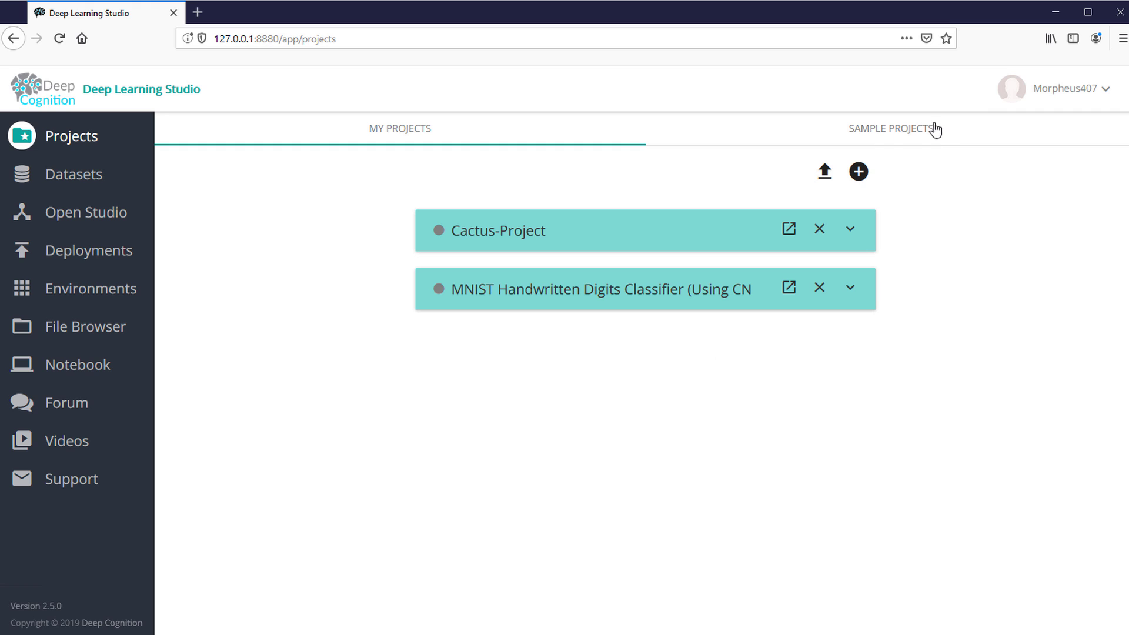
click(859, 172)
click(452, 238)
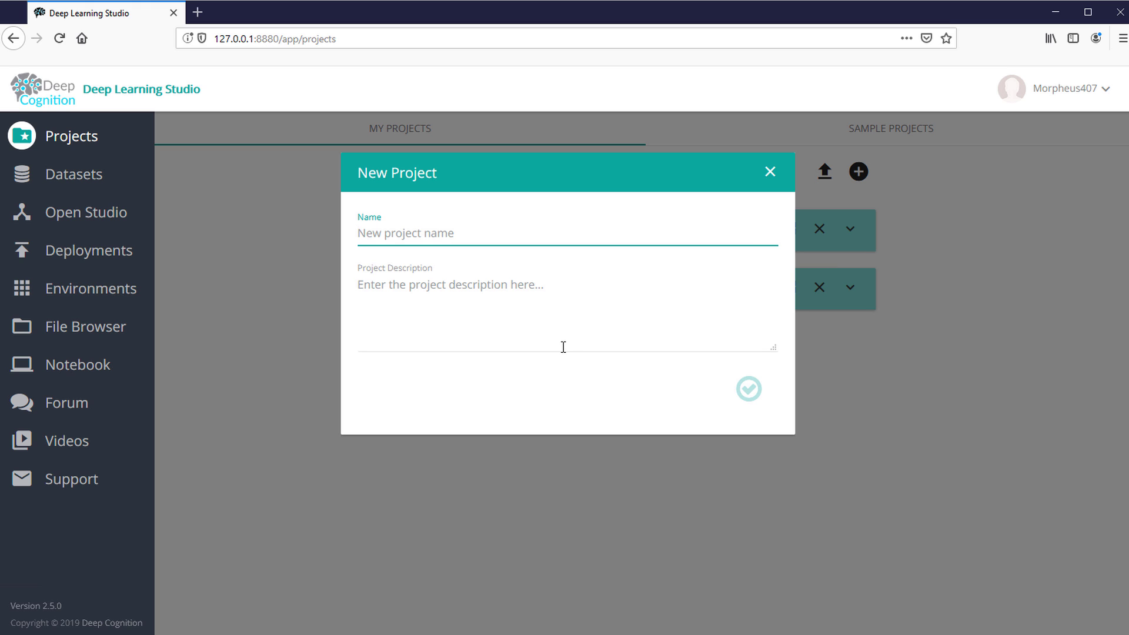
text(Sentim)
key(Down)
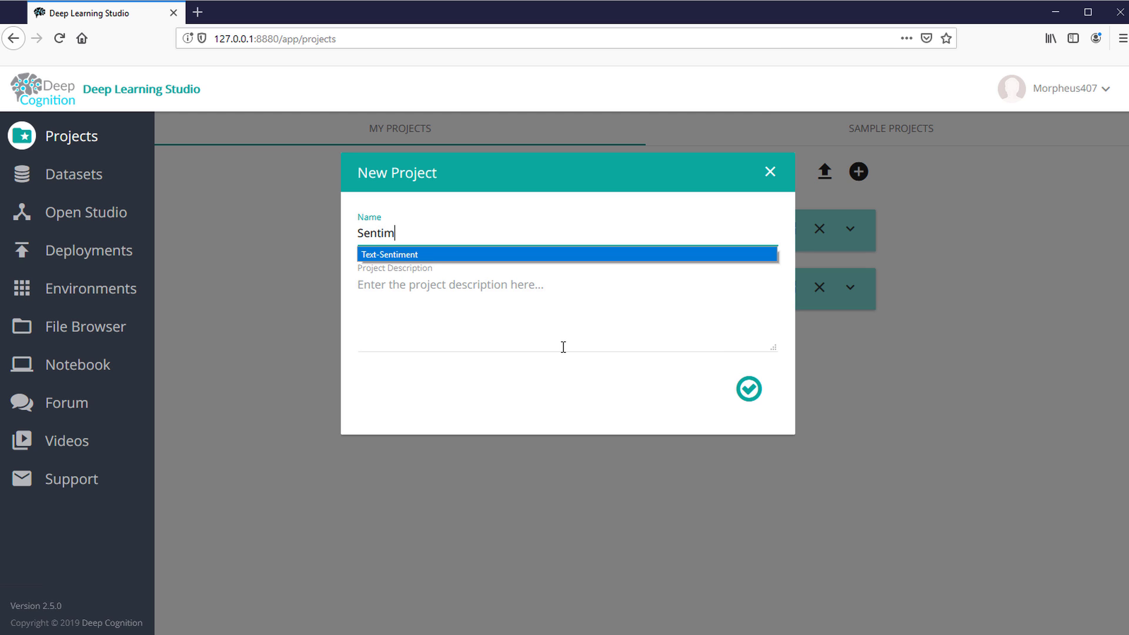
key(Return)
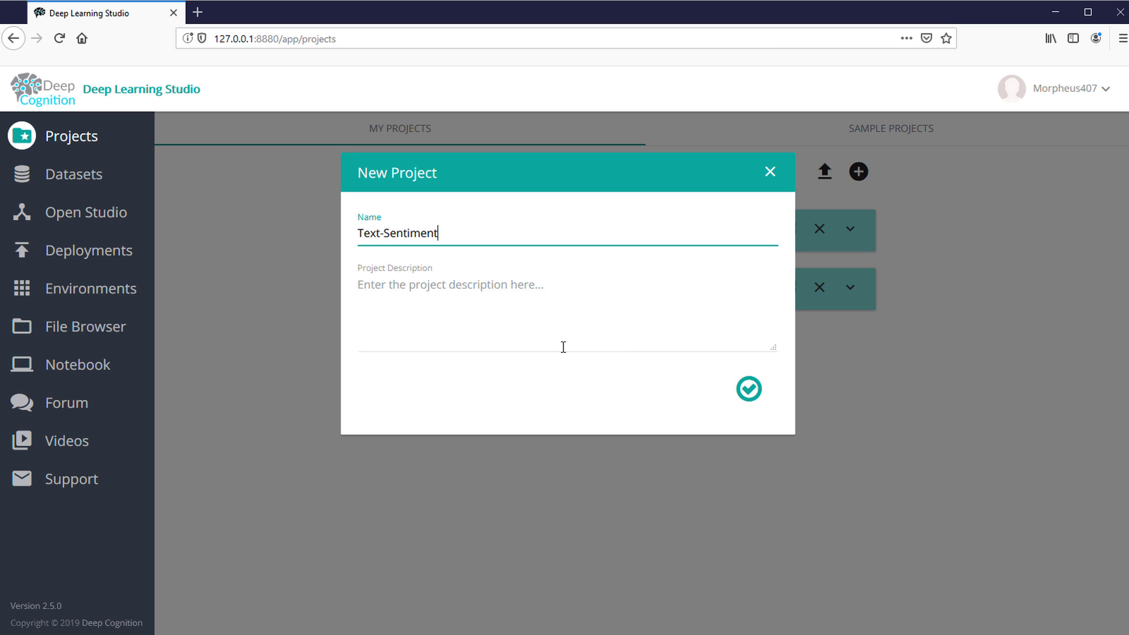
click(749, 388)
Open the Text-Sentiment project and choose the private Sentiment dataset as its data source
click(784, 241)
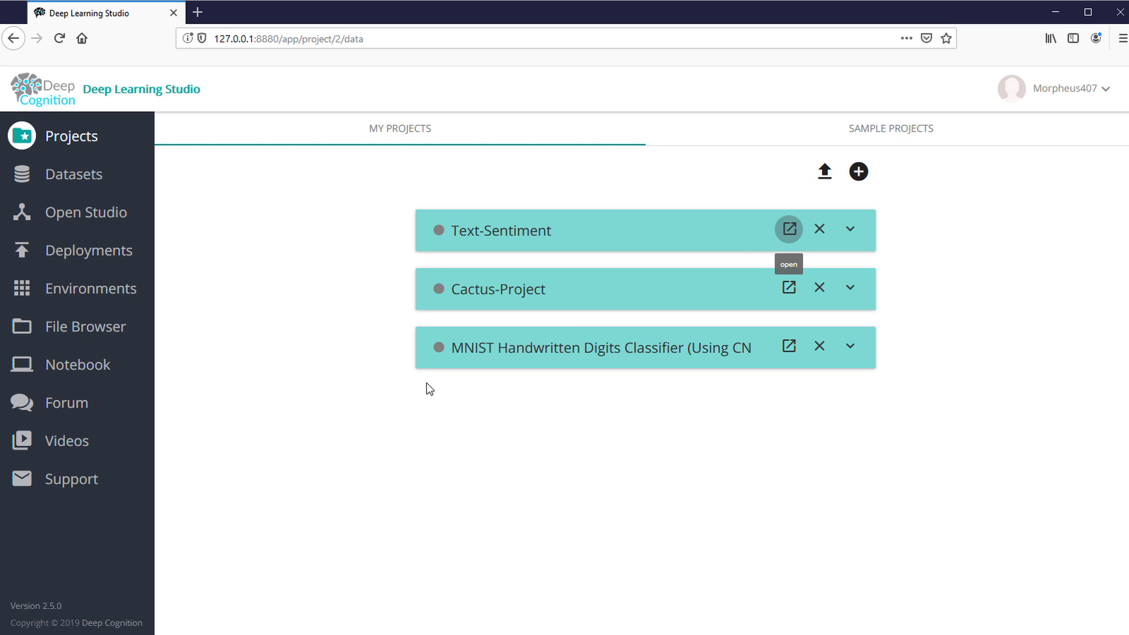
click(257, 204)
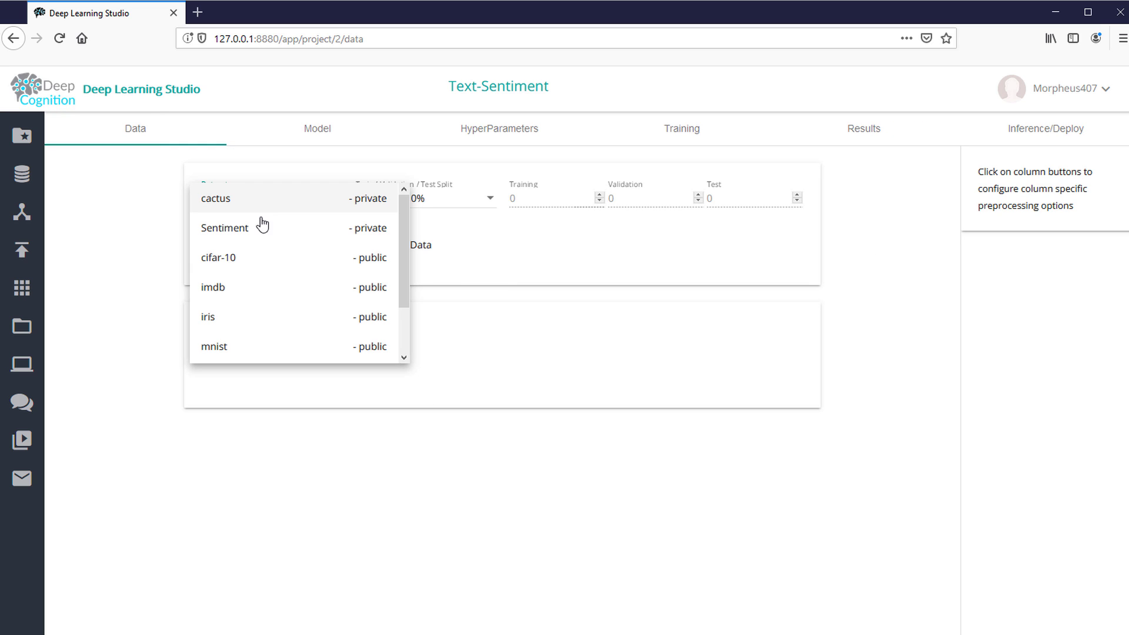
click(262, 235)
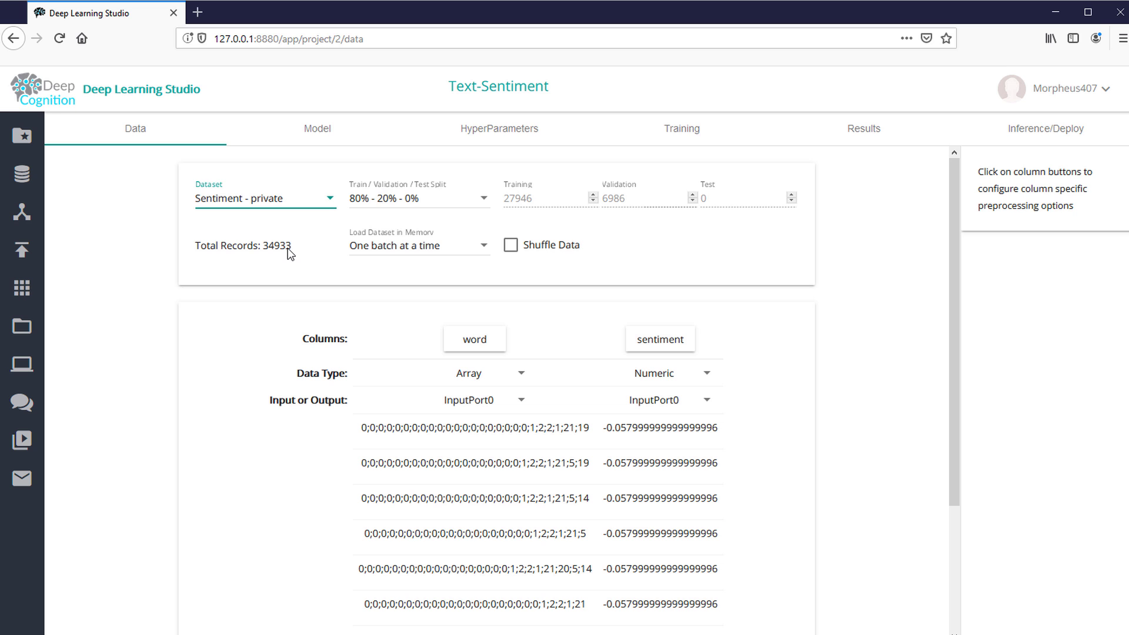
Look through the Sentiment dataset's sample records and enable shuffling of its data
scroll(295, 366, down, 3)
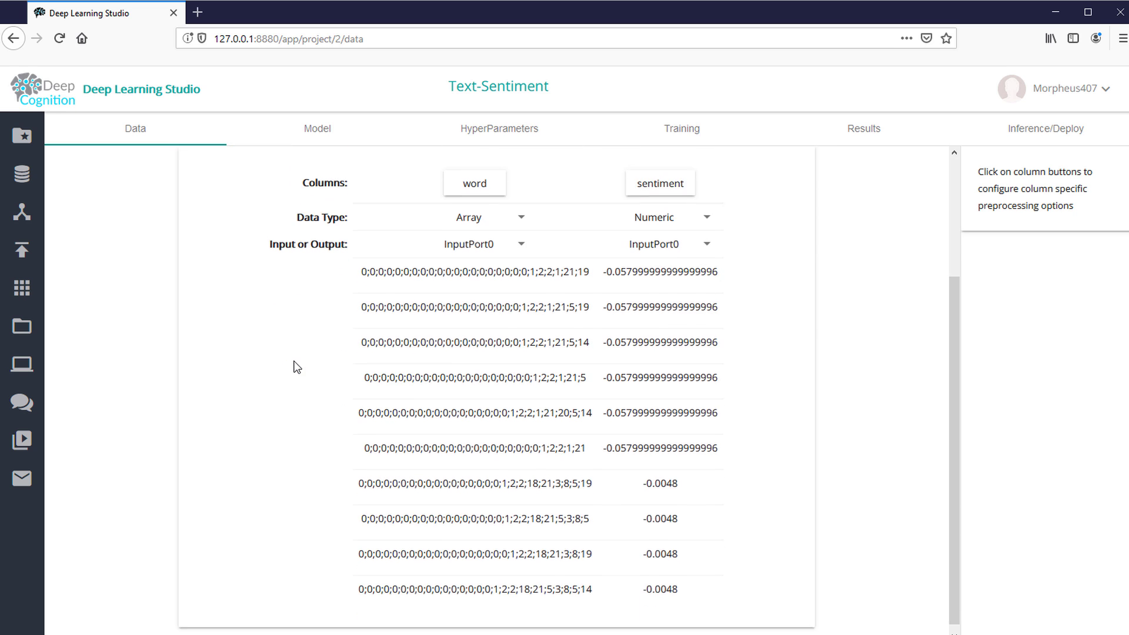
scroll(303, 385, up, 3)
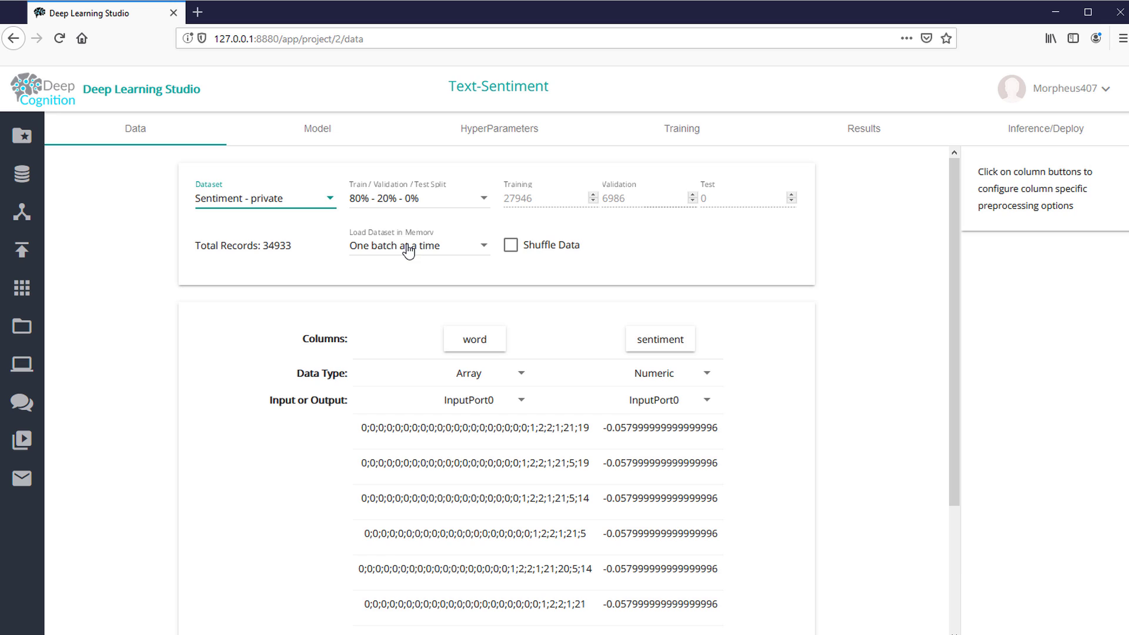
click(512, 244)
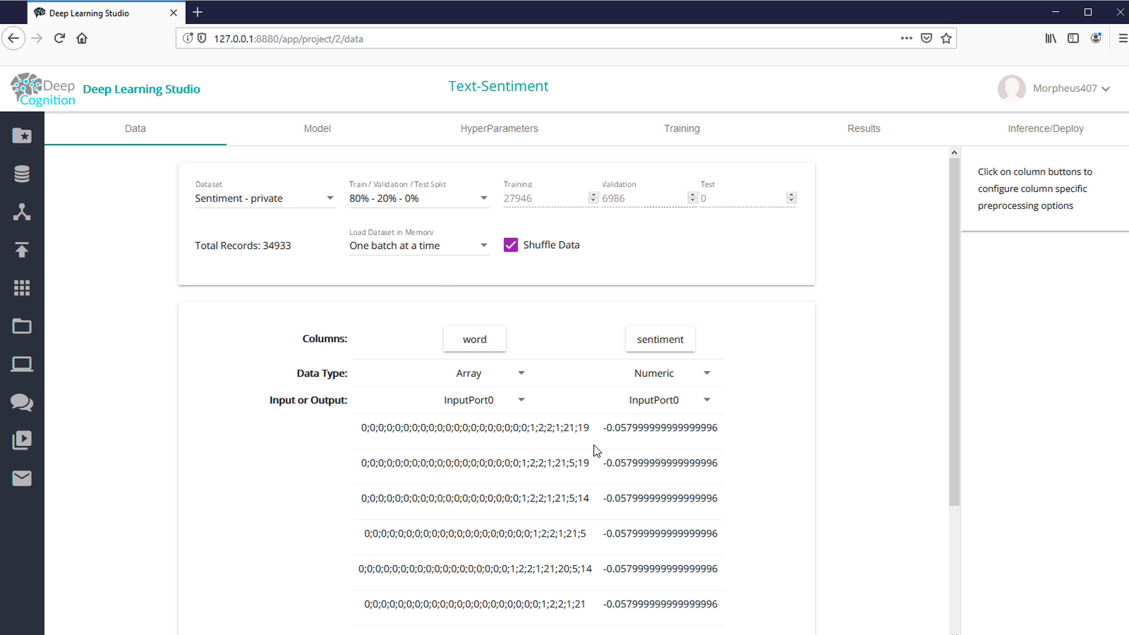
Assign the sentiment column to OutputPort0 and remove its InputPort0 assignment
scroll(729, 412, down, 3)
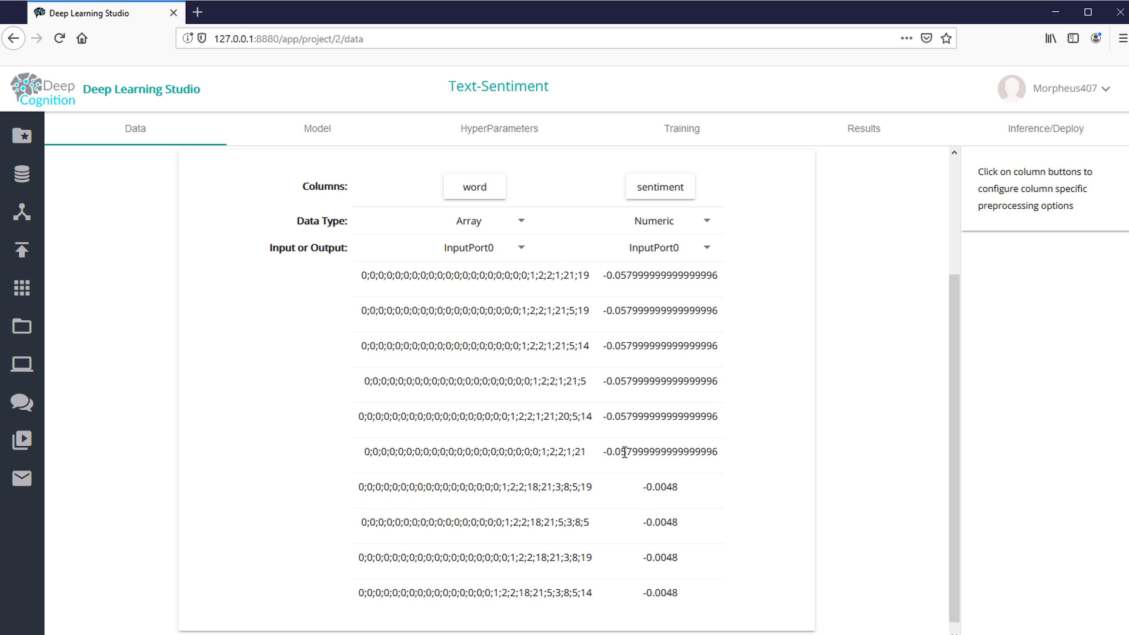
scroll(783, 406, up, 3)
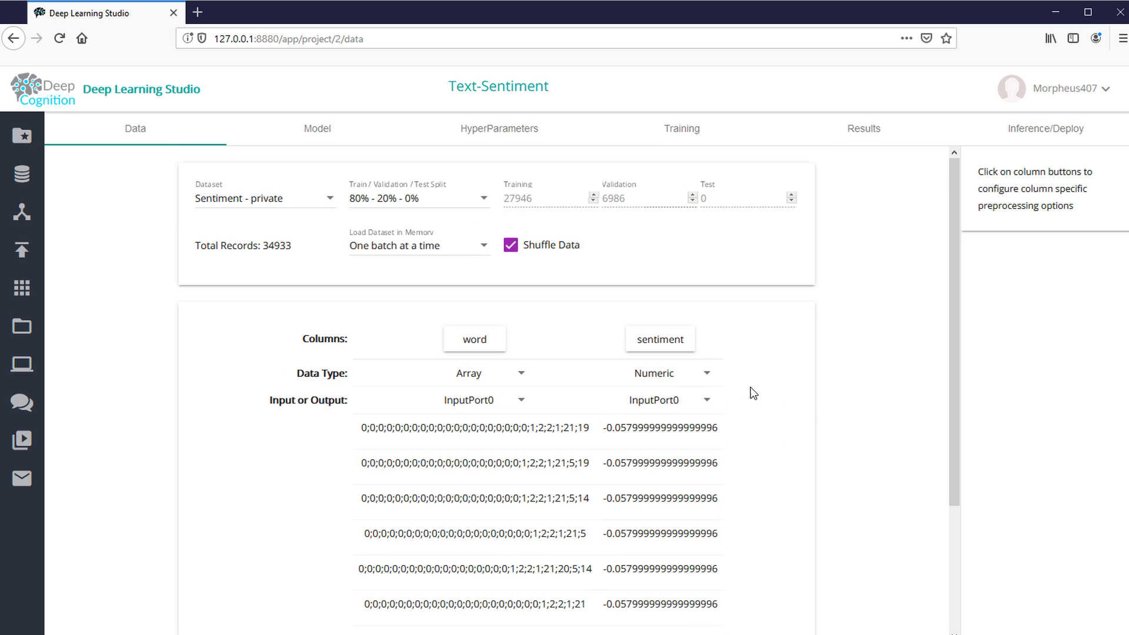
scroll(684, 339, down, 2)
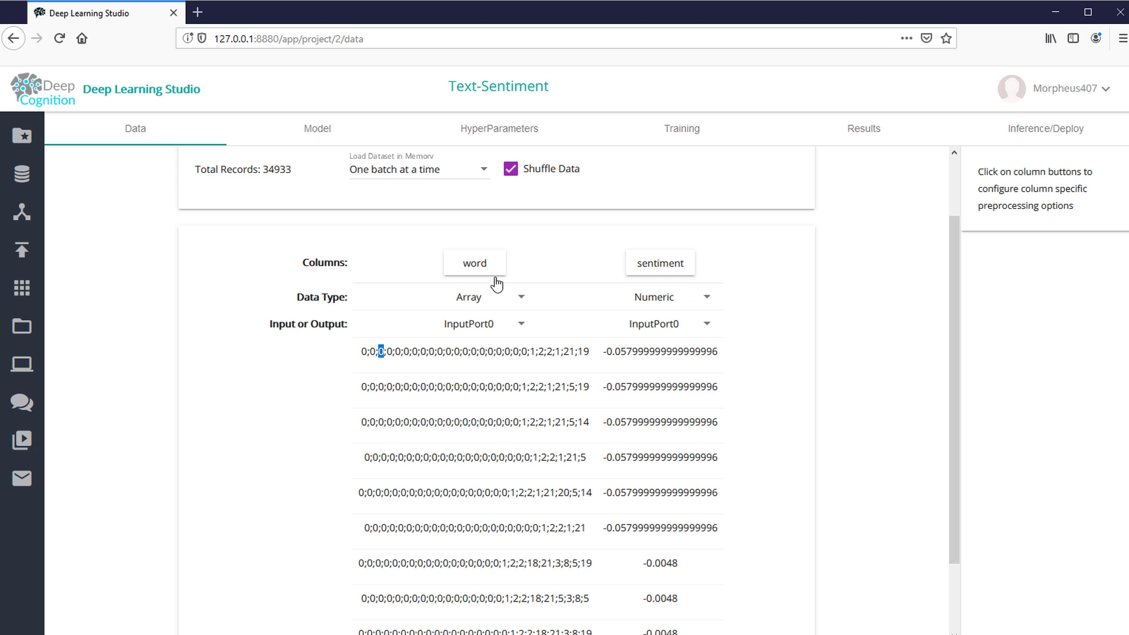
scroll(434, 408, down, 2)
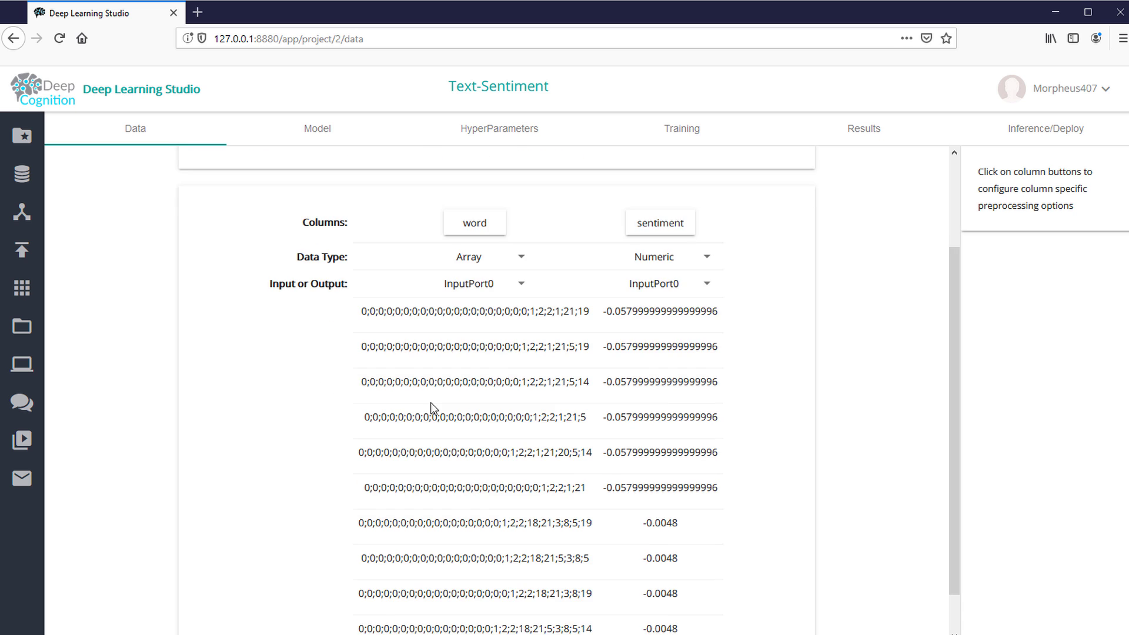
scroll(711, 353, up, 4)
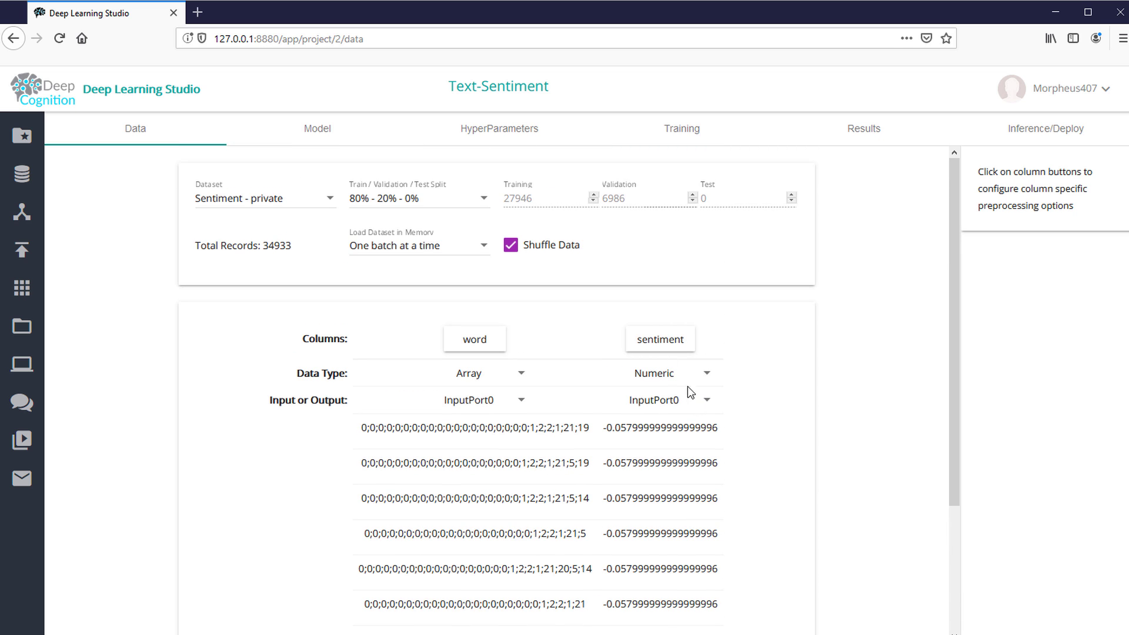
click(668, 402)
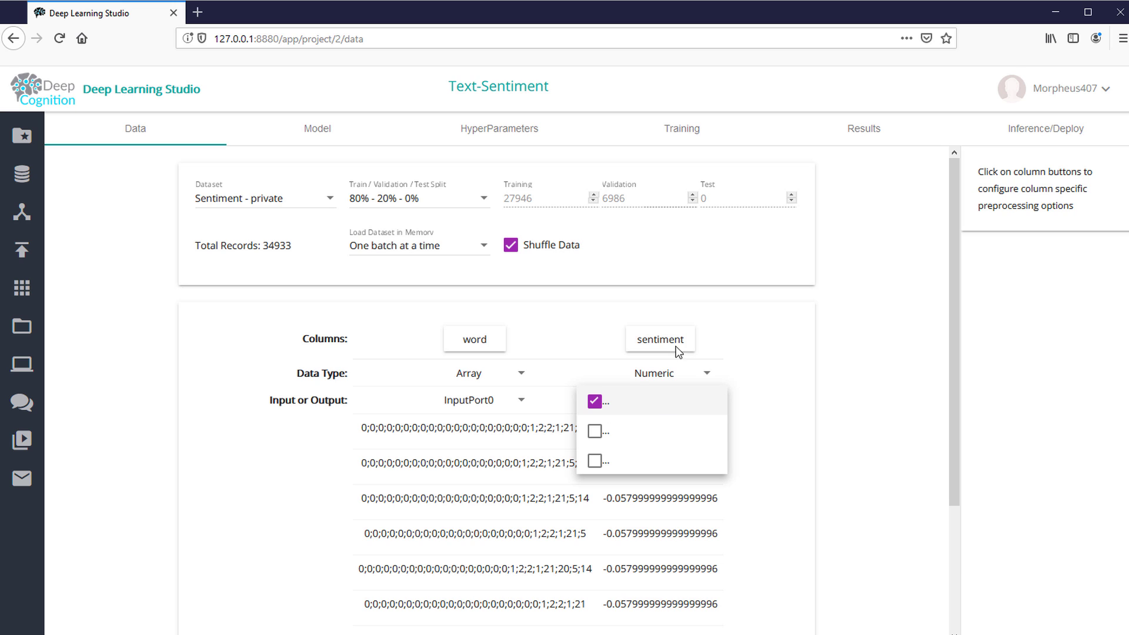
click(597, 430)
click(595, 401)
click(827, 402)
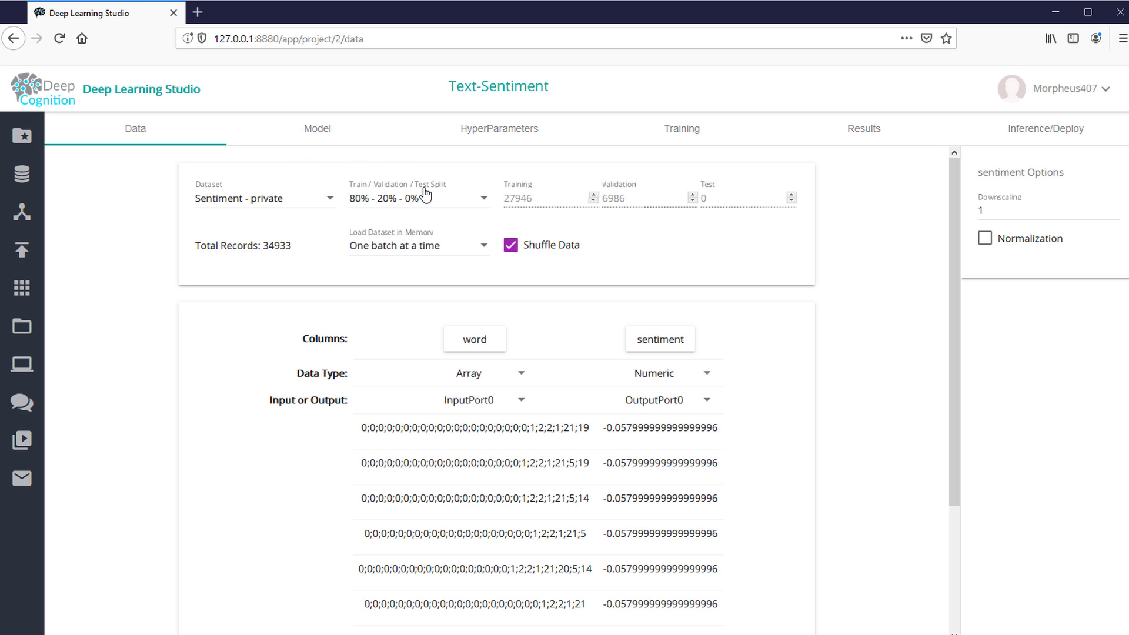
Set the loss function in the project's hyperparameters to mean_squared_error
click(355, 140)
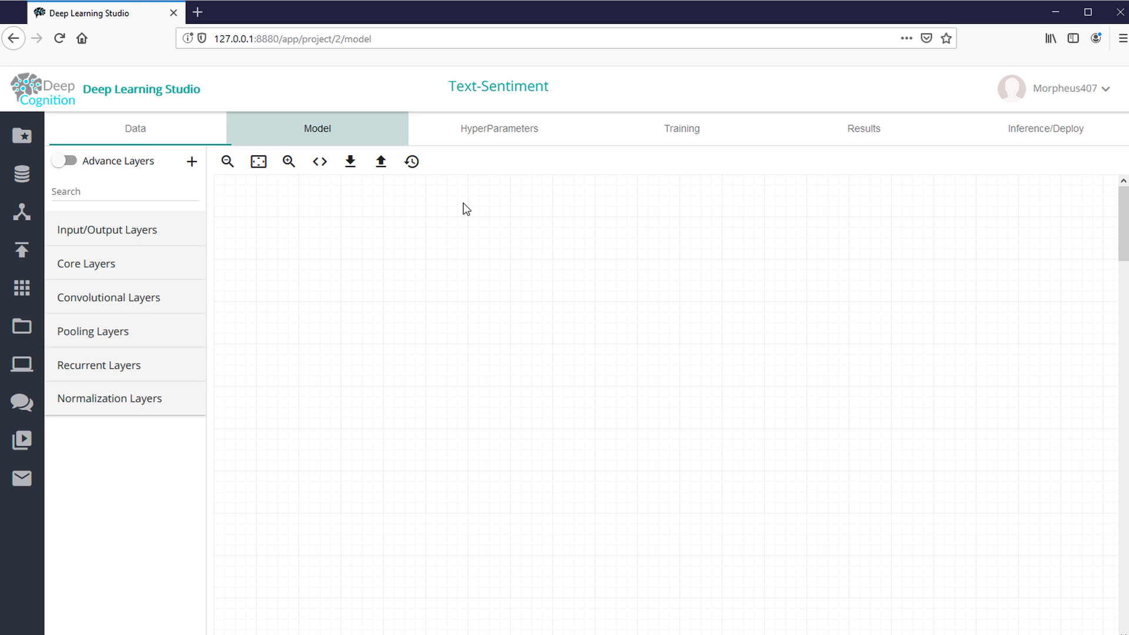
click(517, 133)
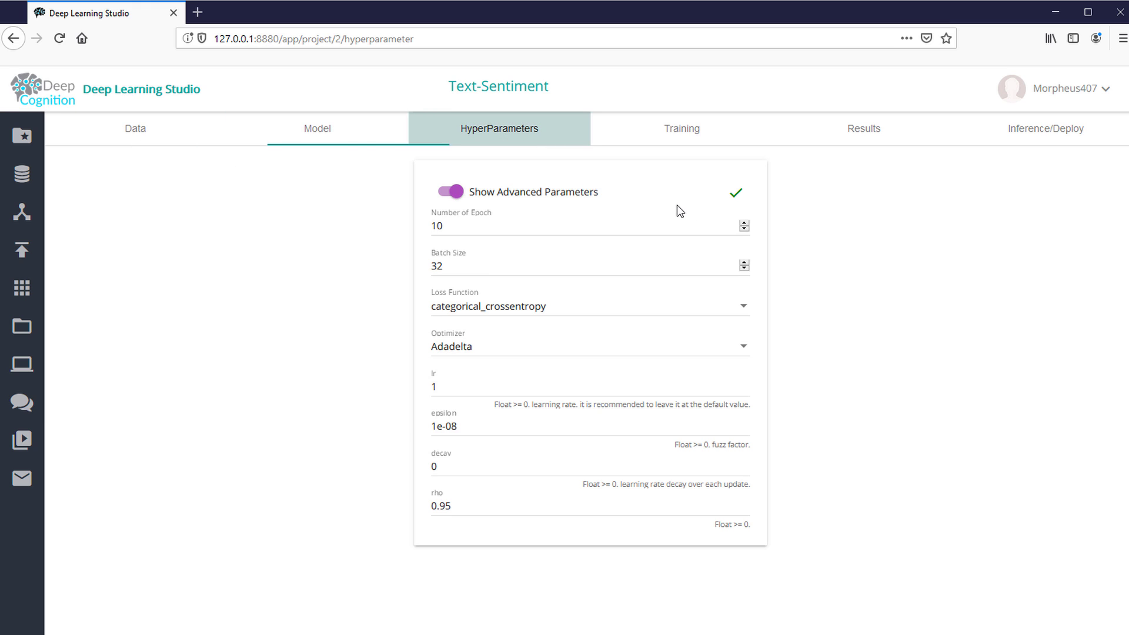
click(533, 310)
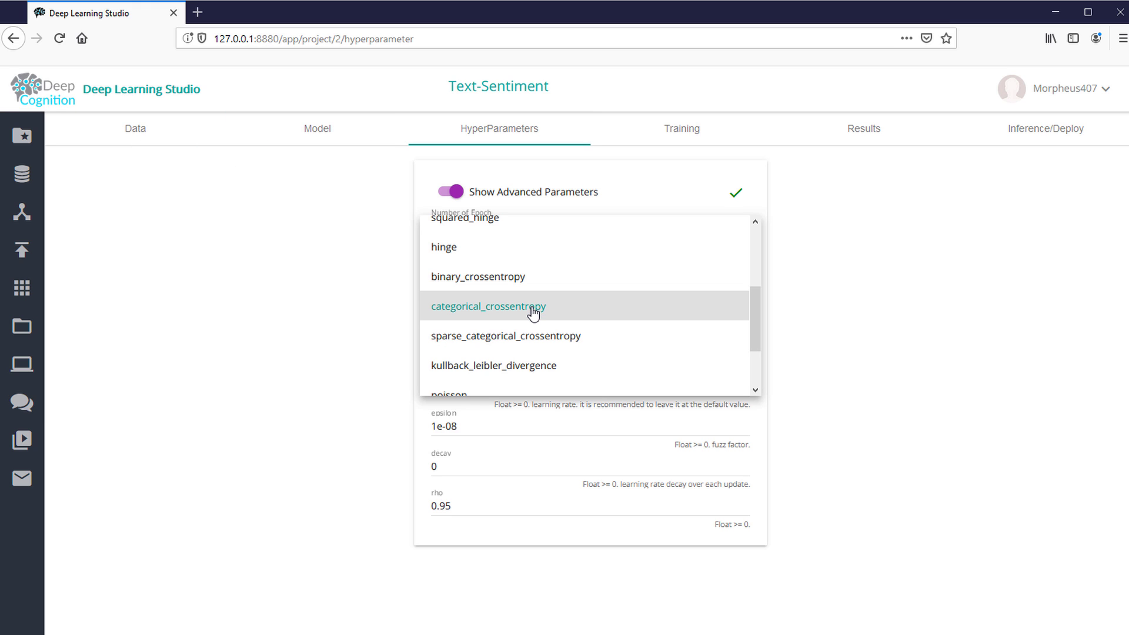
click(350, 306)
click(439, 307)
scroll(517, 257, up, 3)
click(506, 241)
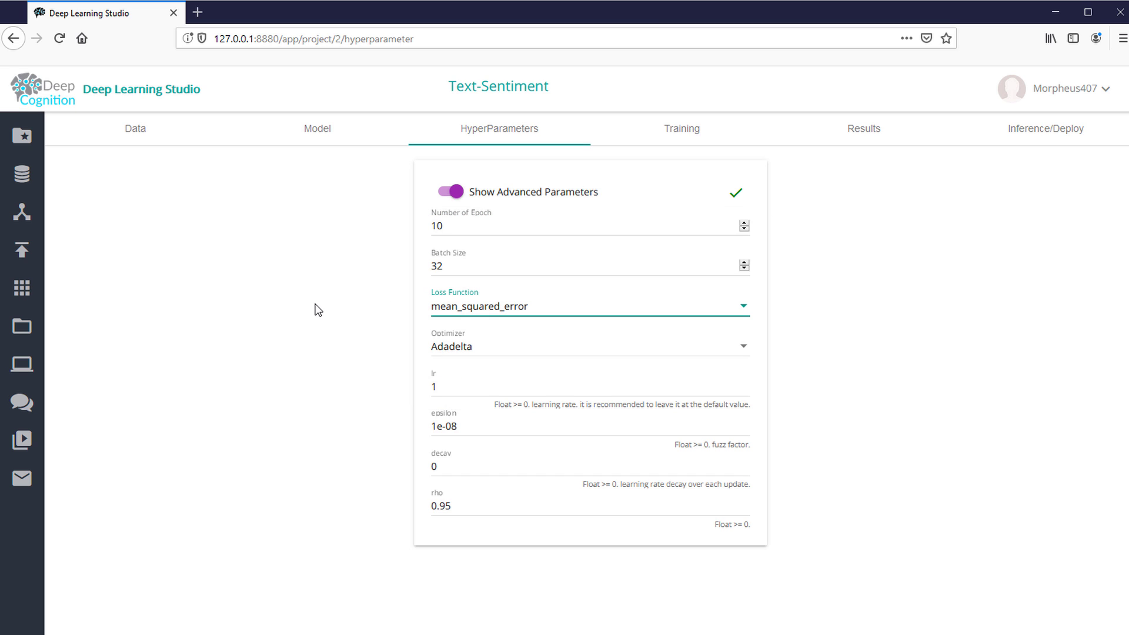
click(318, 310)
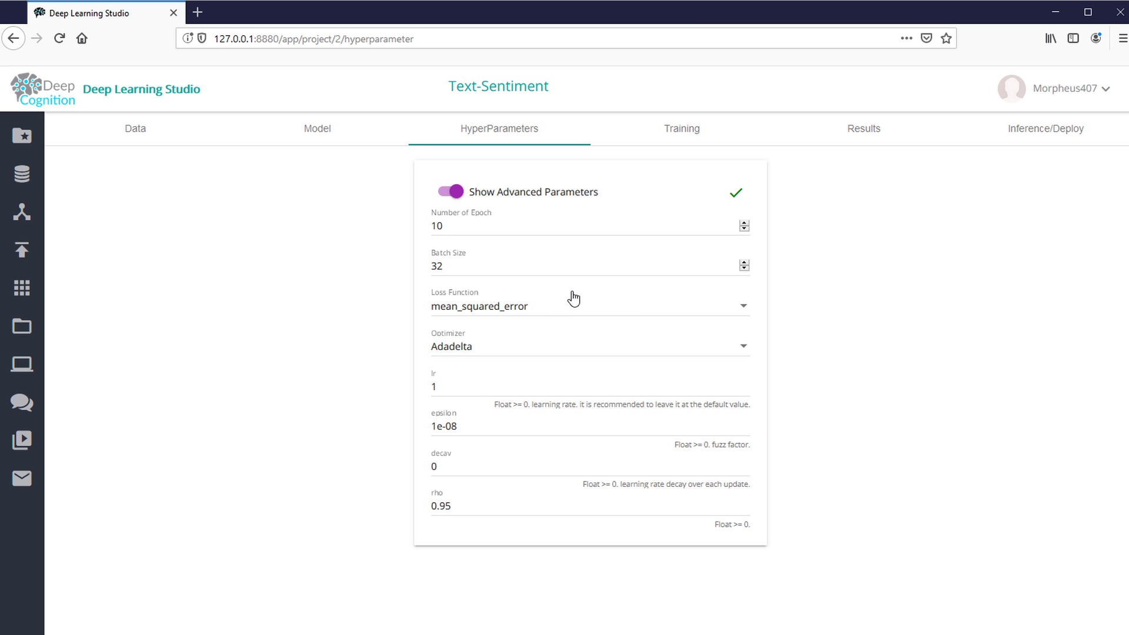
Check the values of the sentiment column in the project's data
click(130, 140)
double_click(683, 427)
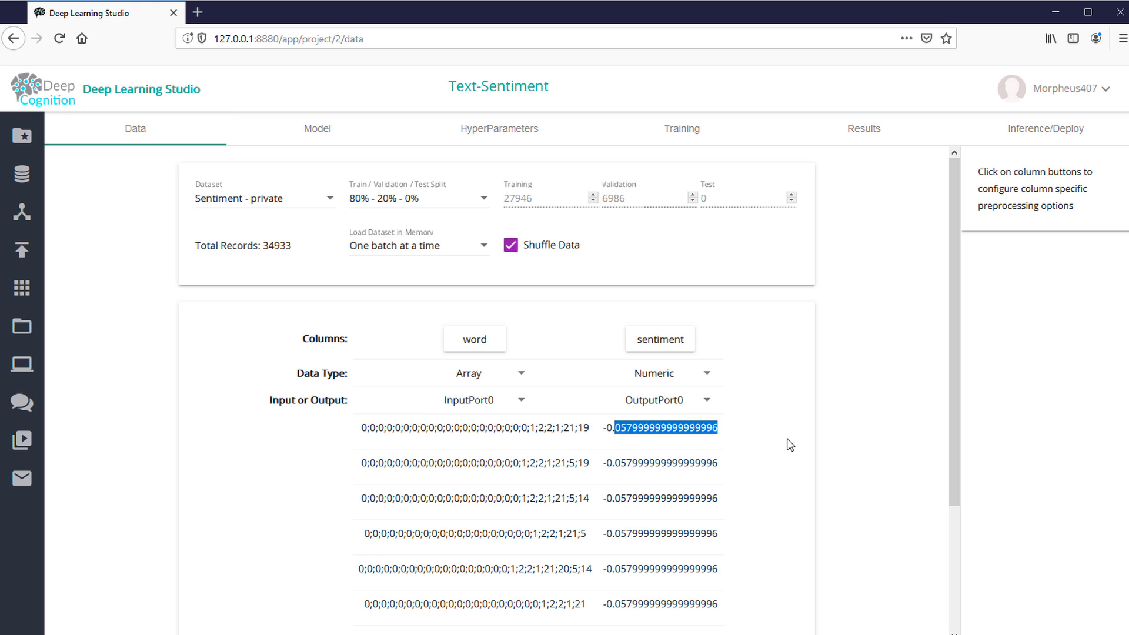
click(832, 465)
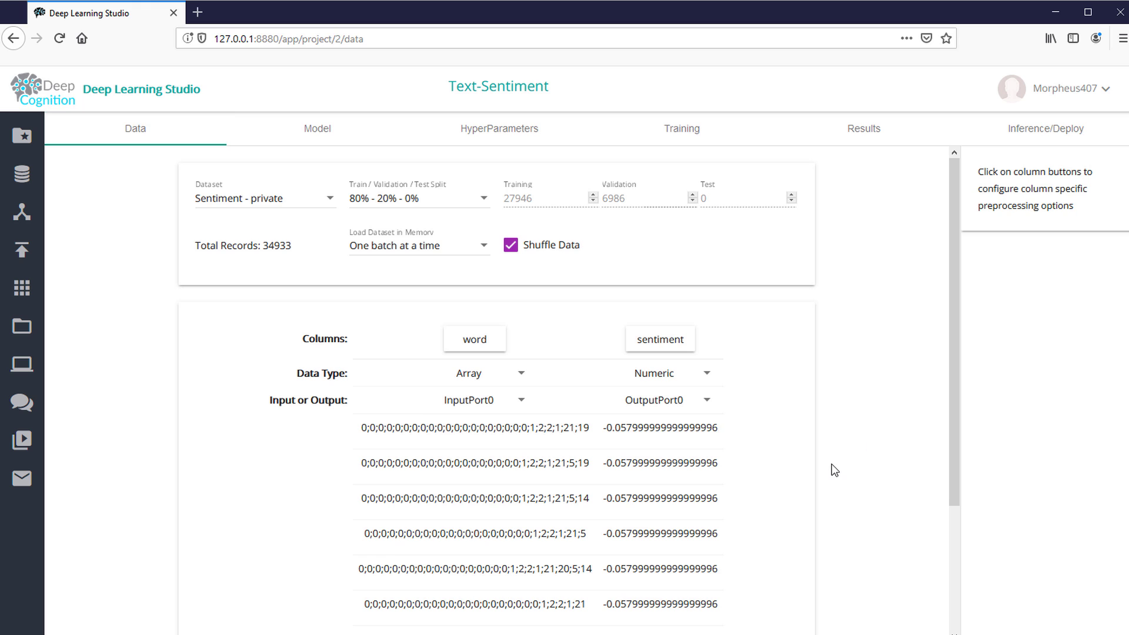
Place an Input layer near the top of the model canvas and an Output layer well below it
click(313, 141)
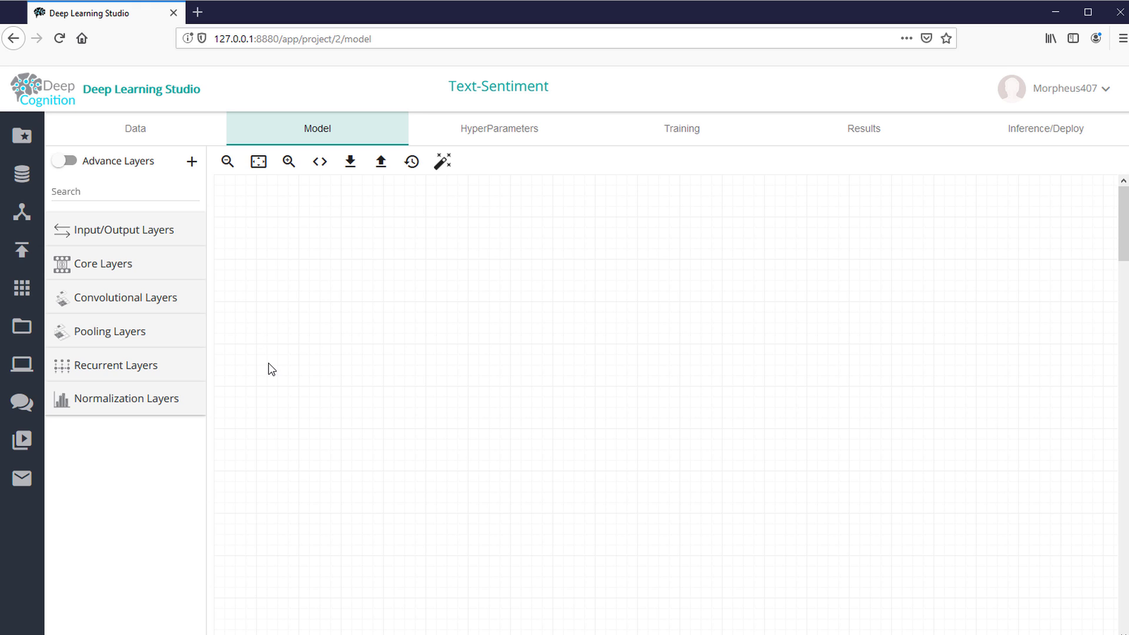
click(122, 238)
drag(108, 265, 370, 211)
drag(165, 294, 407, 475)
click(429, 490)
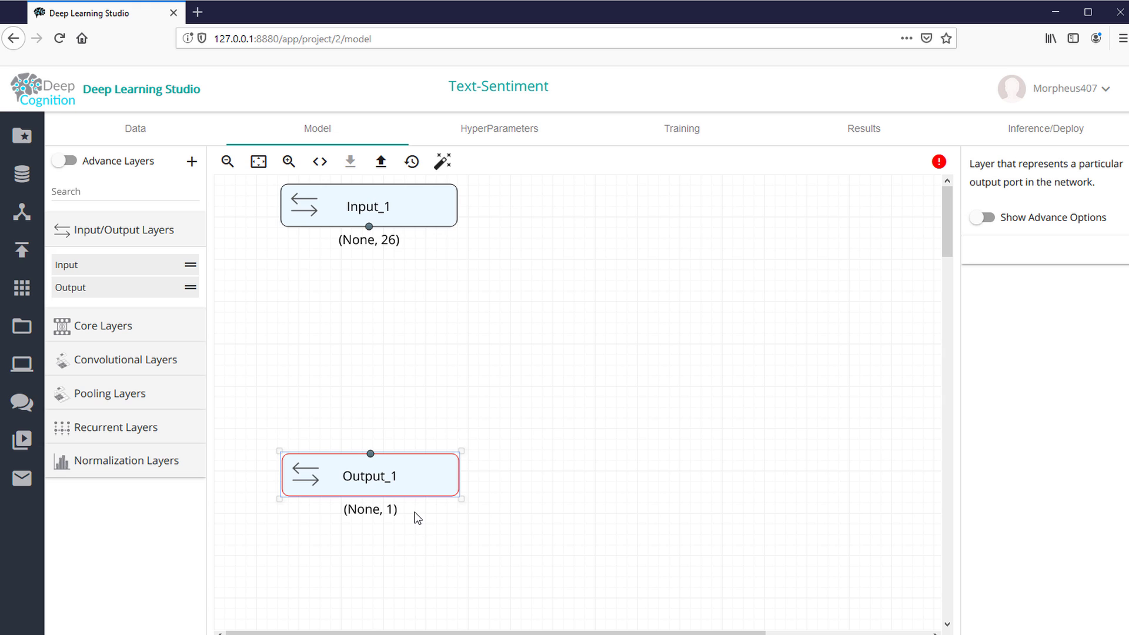
mouse_move(422, 483)
mouse_down()
mouse_move(403, 479)
mouse_move(422, 482)
mouse_up()
click(606, 451)
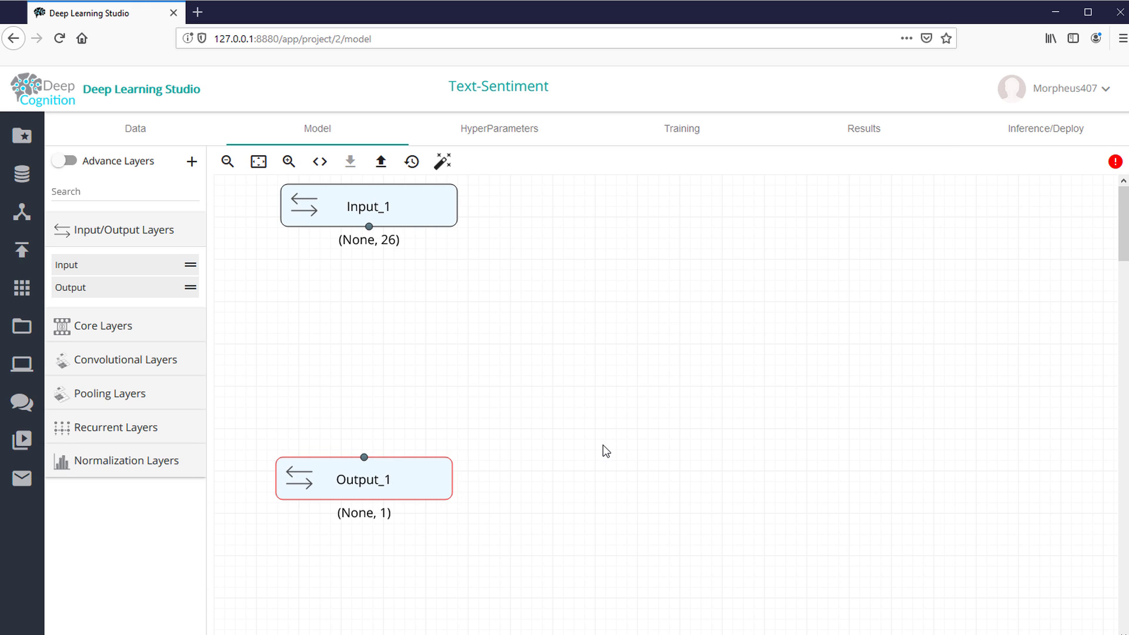
Add a Dense core layer directly above the Output layer and connect it to the Output layer
click(166, 324)
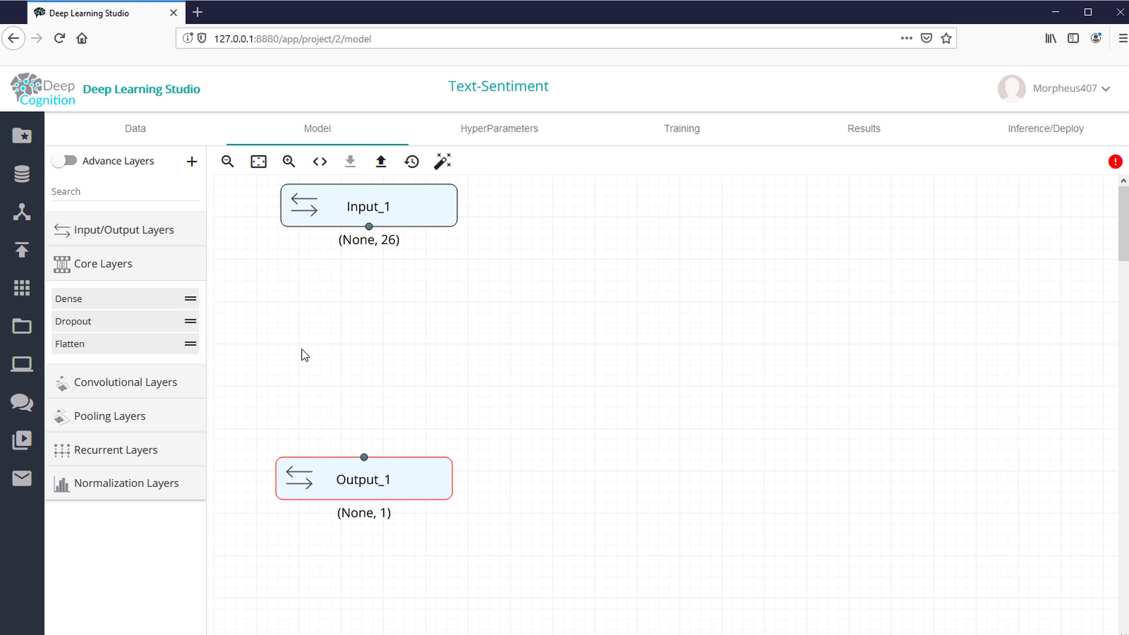
drag(176, 298, 364, 457)
drag(388, 397, 391, 413)
Set the Dense layer's output dimensions to 1 and look through the available activation functions
click(1042, 244)
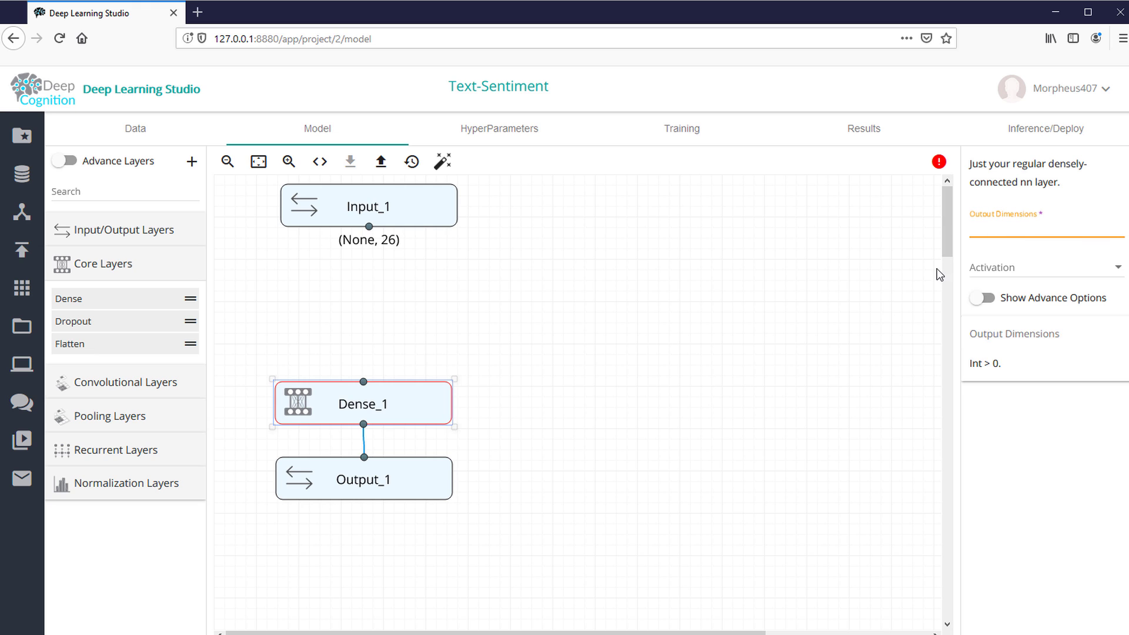
click(756, 389)
click(367, 406)
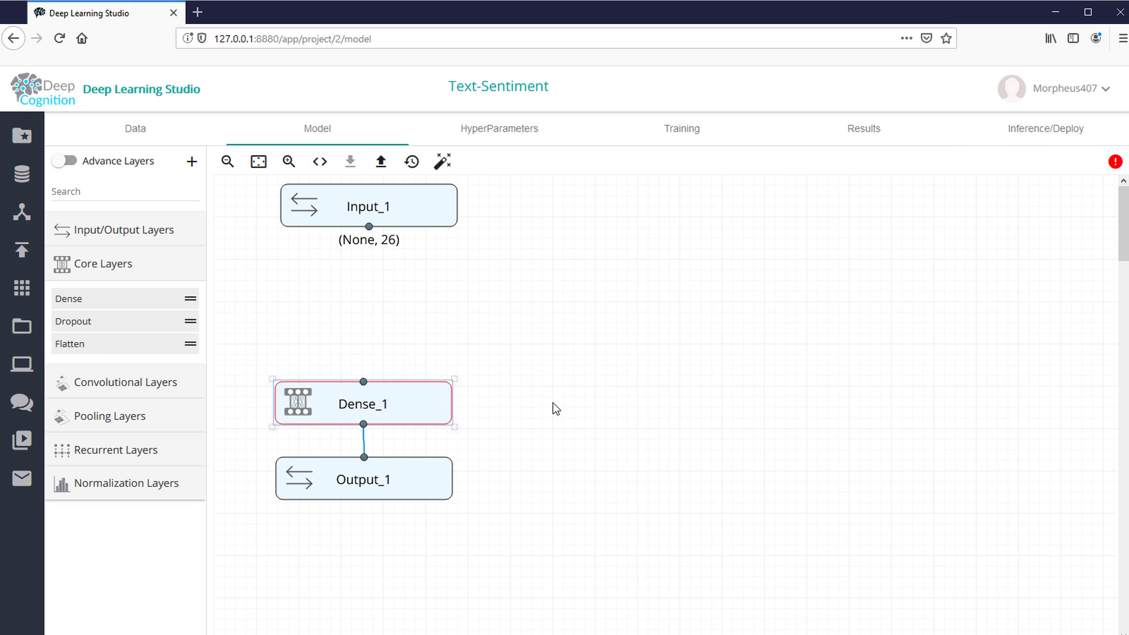
click(1034, 271)
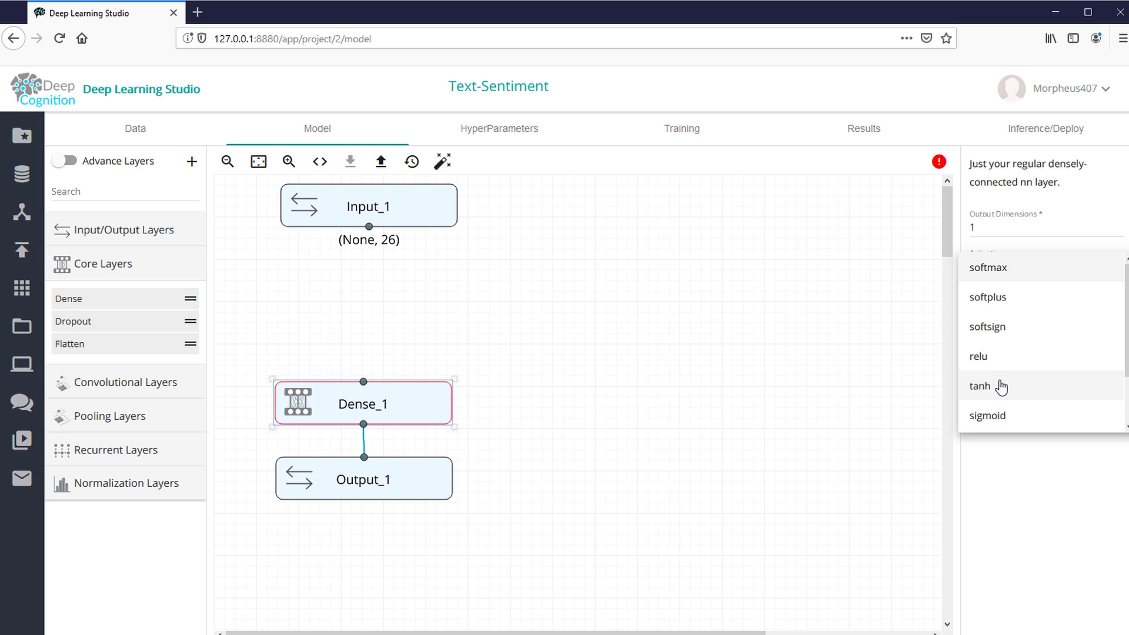
scroll(1001, 386, down, 2)
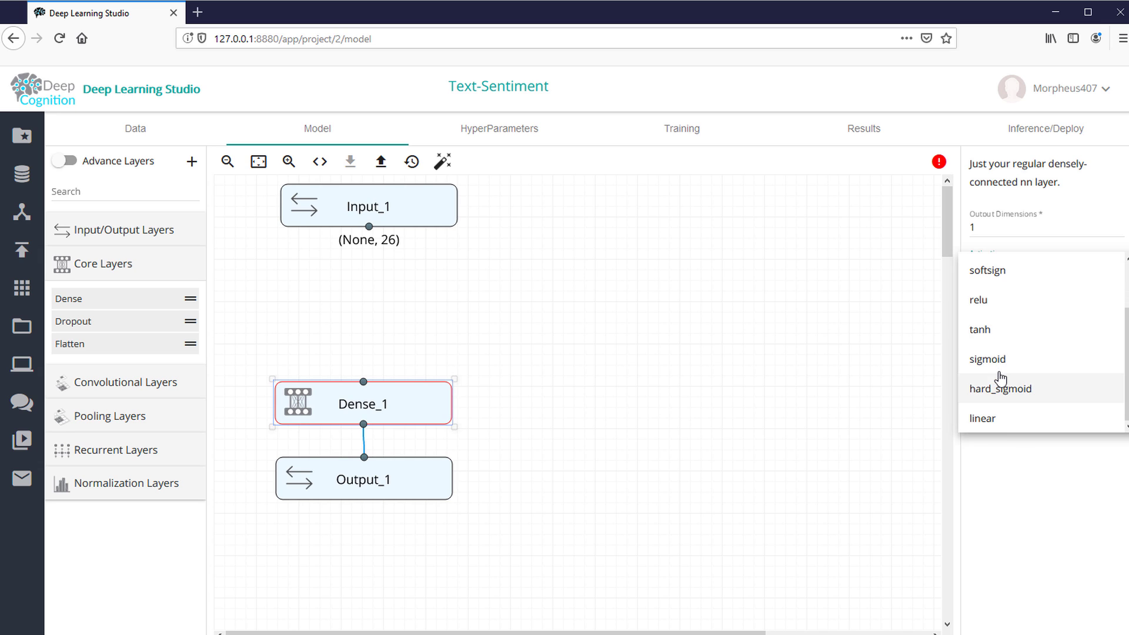
click(741, 445)
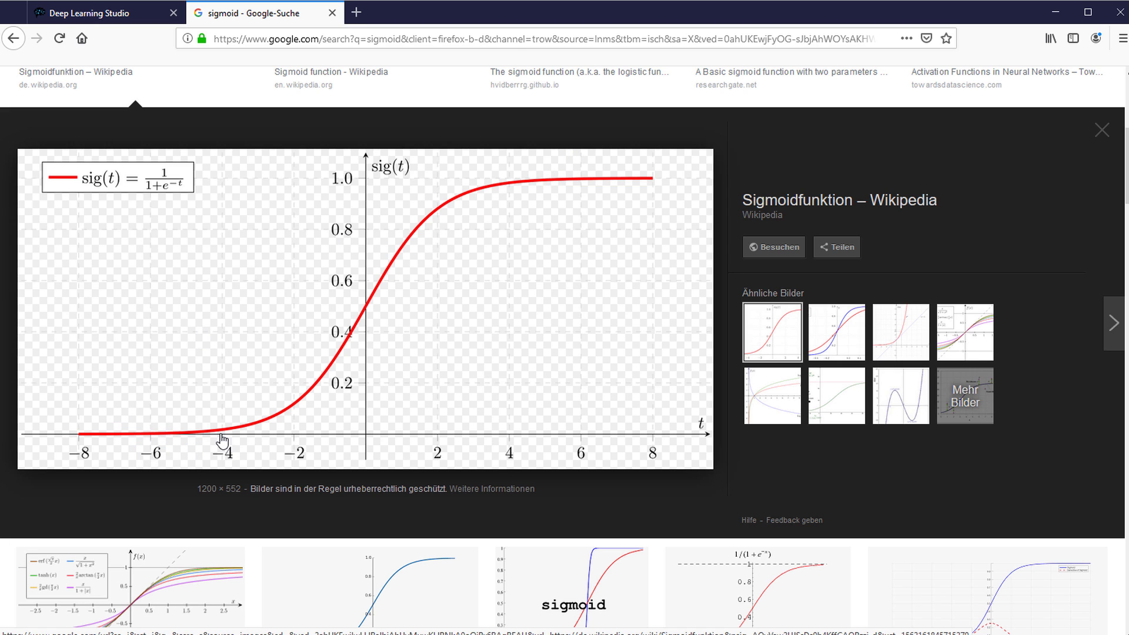
Compare the sigmoid and tanh function curves in the Google image results for sigmoid
click(100, 13)
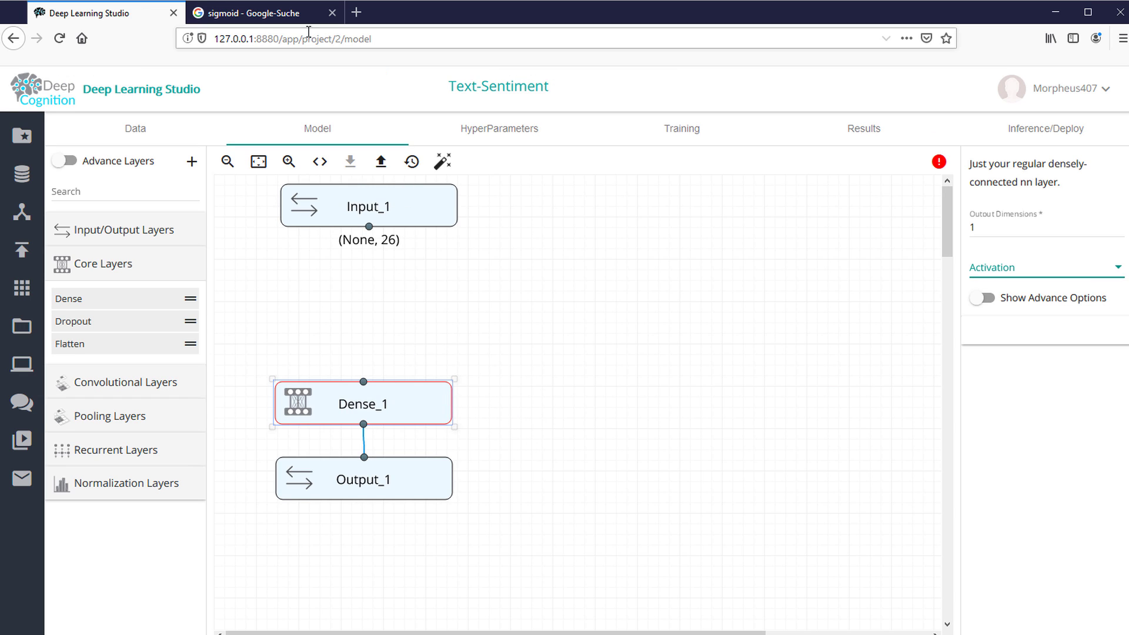
click(253, 13)
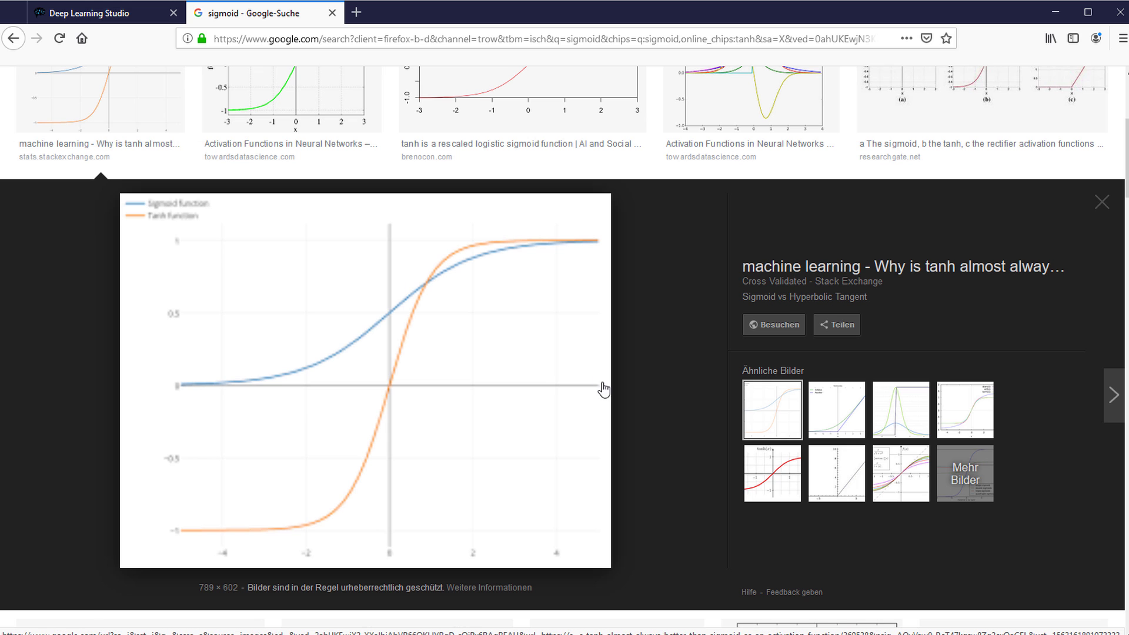
scroll(505, 294, up, 5)
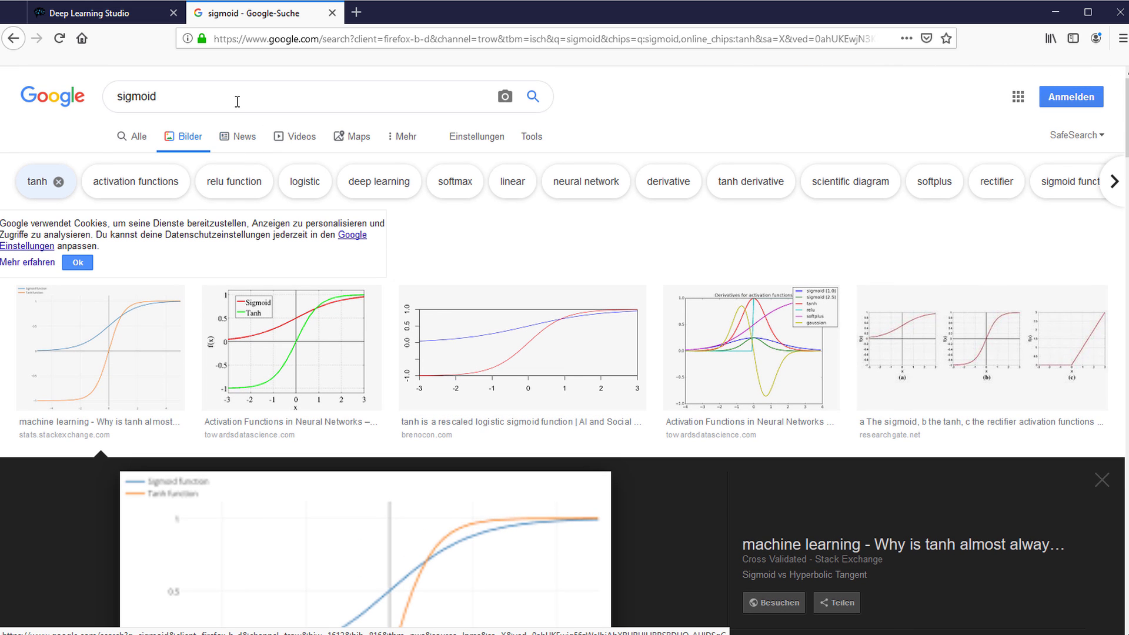
scroll(365, 421, down, 2)
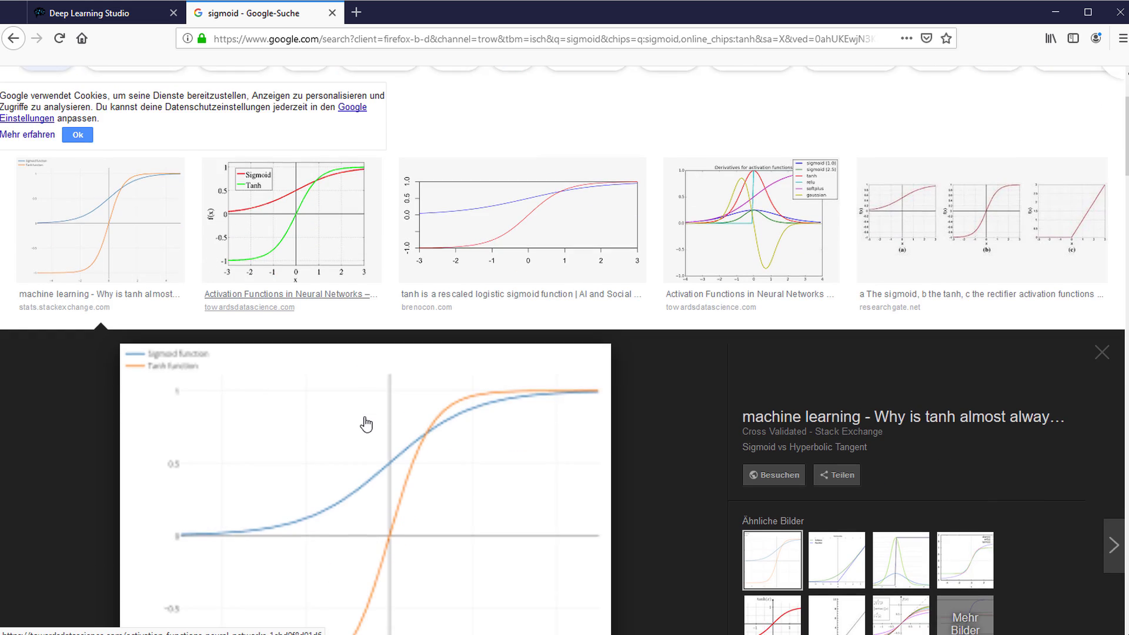
scroll(366, 424, down, 4)
scroll(474, 459, up, 2)
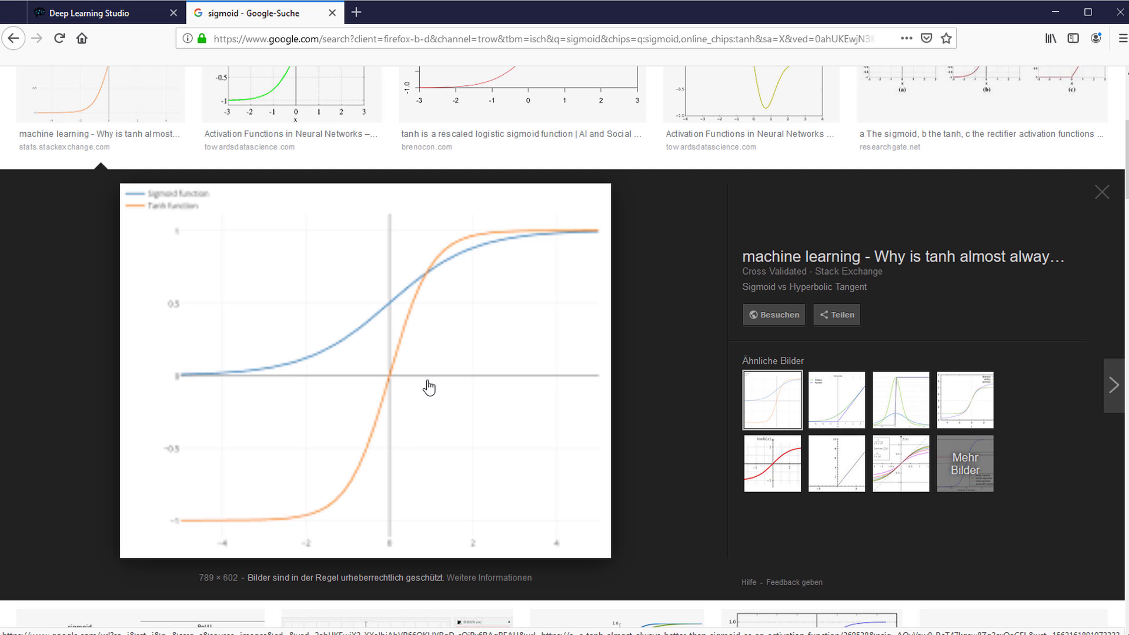
Return to Deep Learning Studio and set the Dense layer's activation to tanh
click(69, 12)
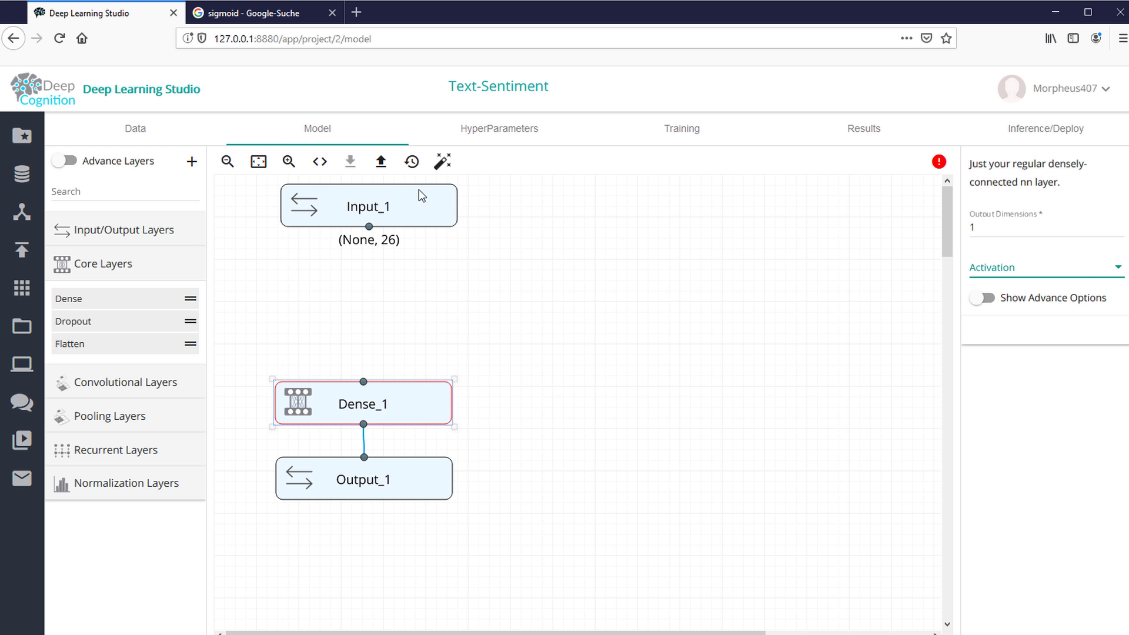
click(997, 273)
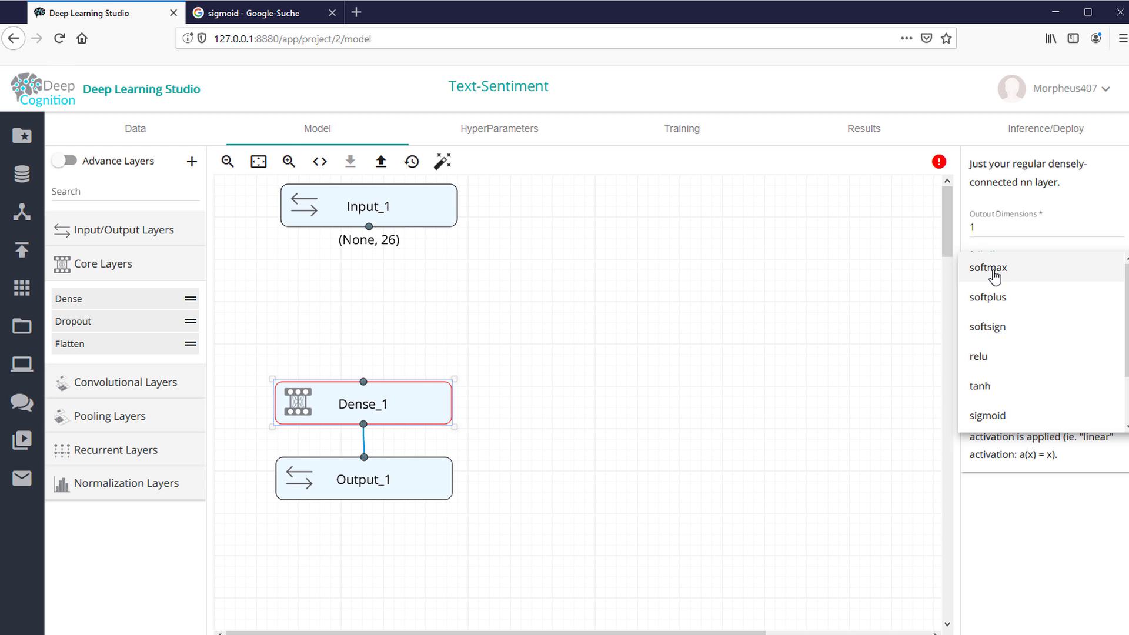
click(996, 388)
click(847, 453)
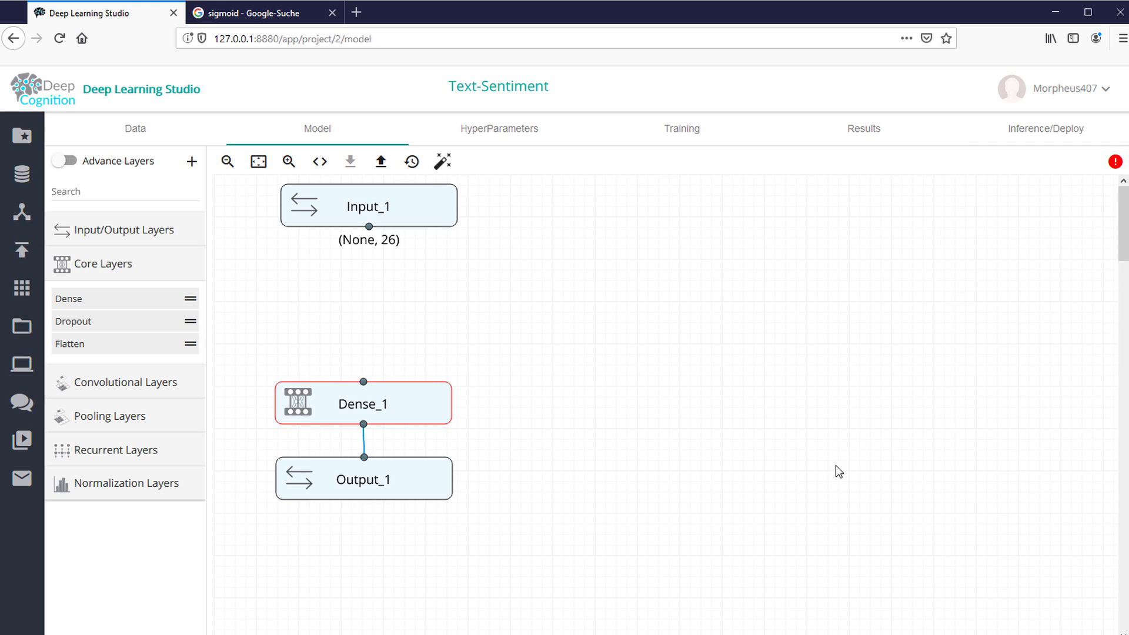
click(380, 420)
click(429, 405)
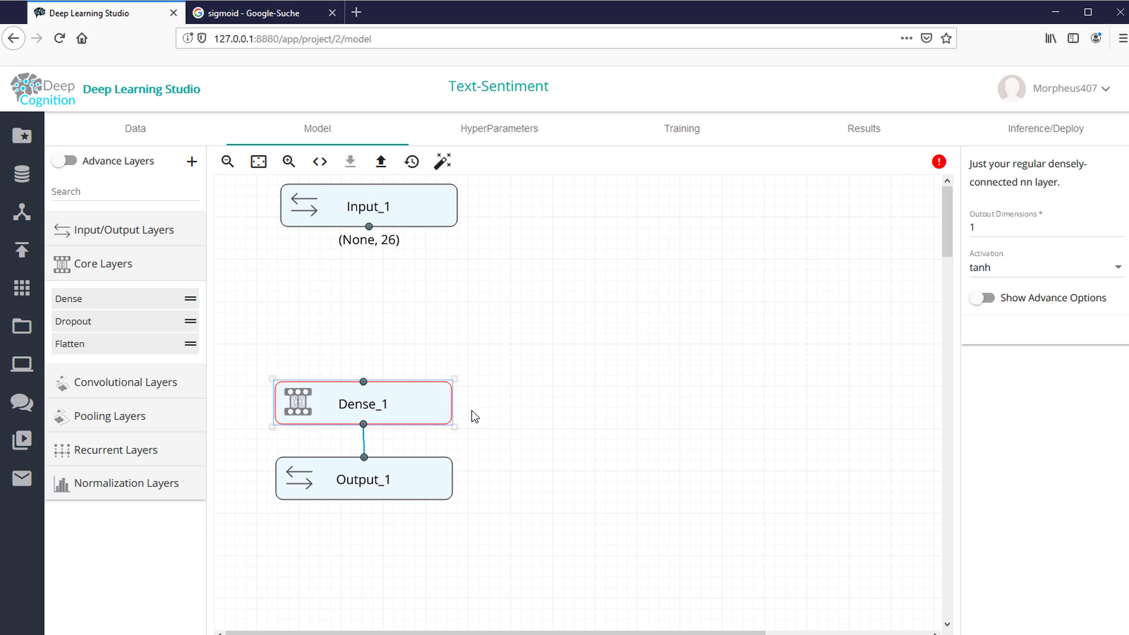
Examine the encoded values of the word column in the project's dataset
click(677, 433)
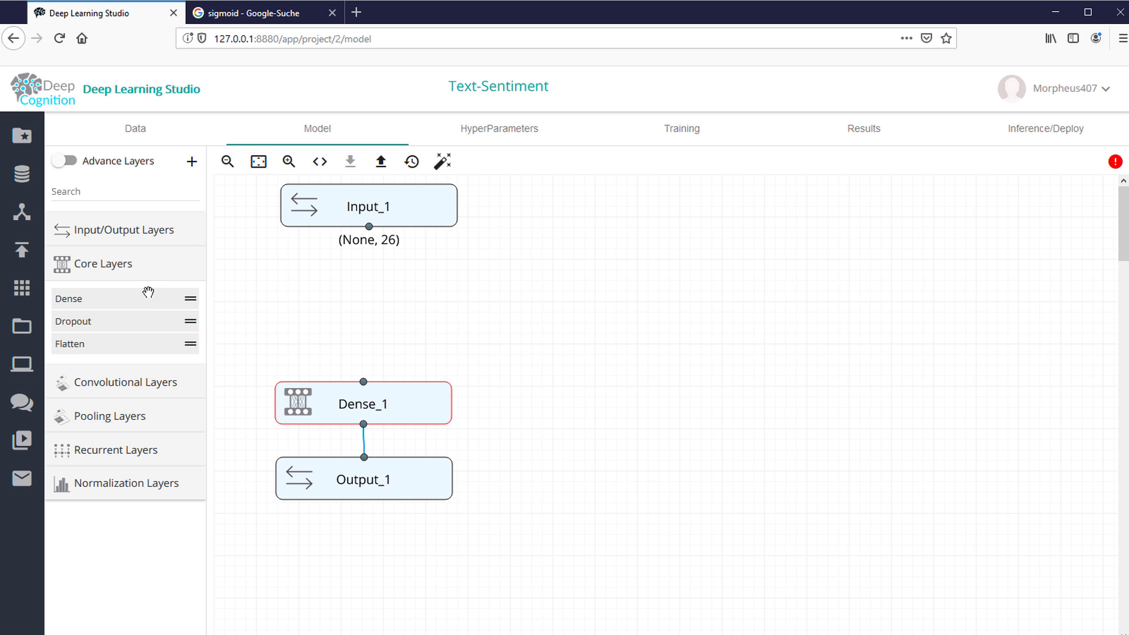
click(114, 132)
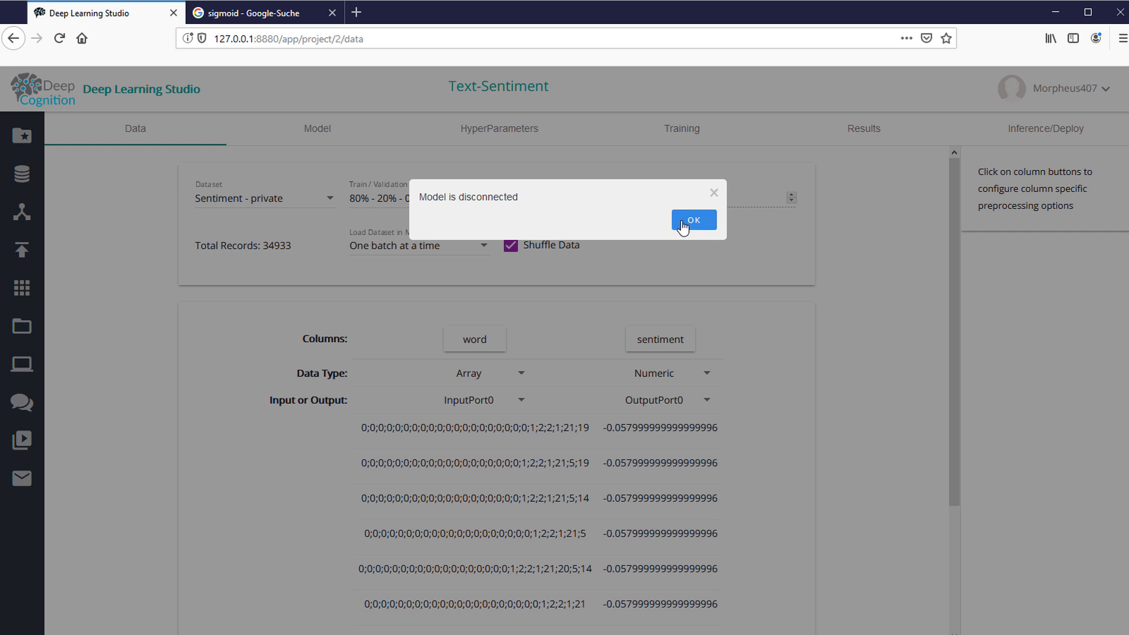
click(682, 223)
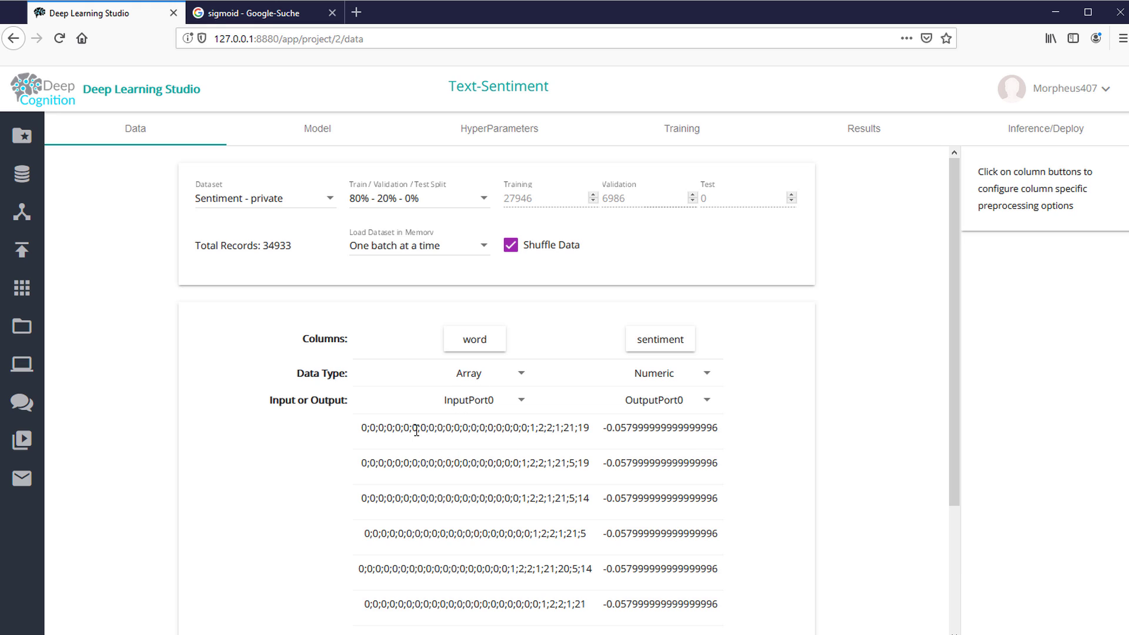
drag(363, 428, 391, 424)
click(373, 430)
Return to the model and move the Output and Dense layers further down to make room below the Input layer
click(327, 140)
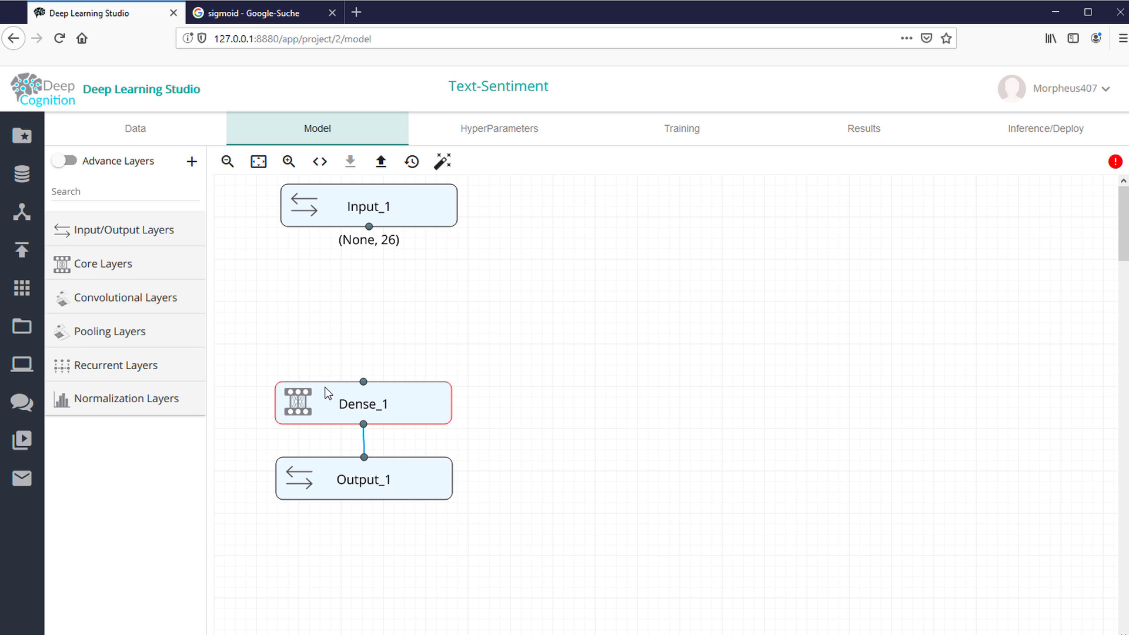
drag(540, 336, 393, 488)
drag(549, 312, 315, 524)
drag(406, 499, 406, 588)
click(412, 406)
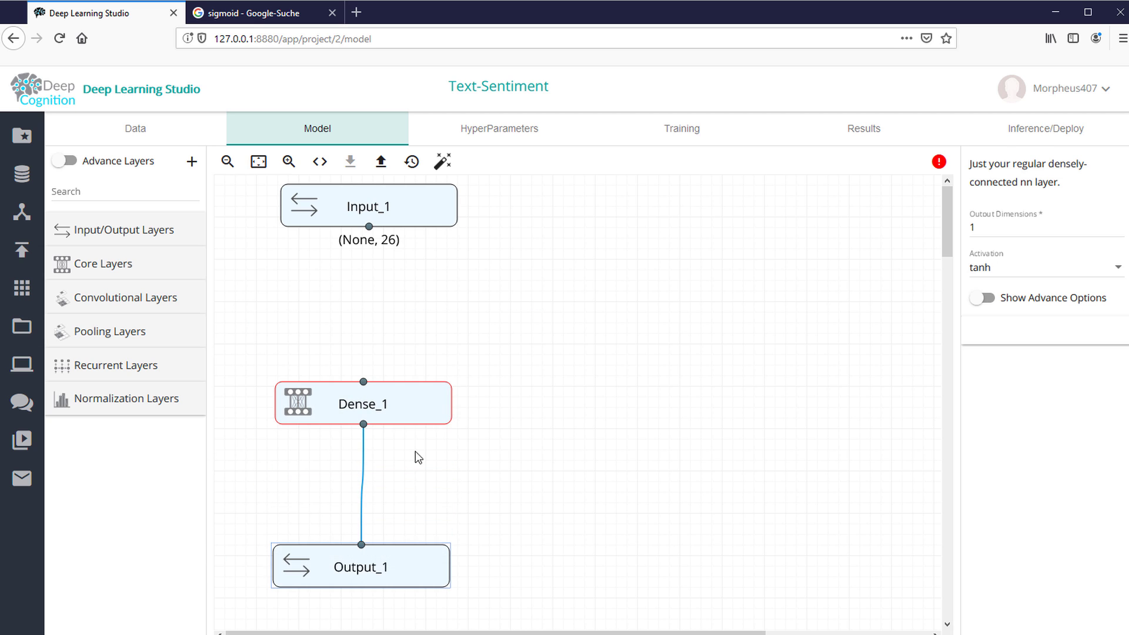
drag(411, 416, 406, 469)
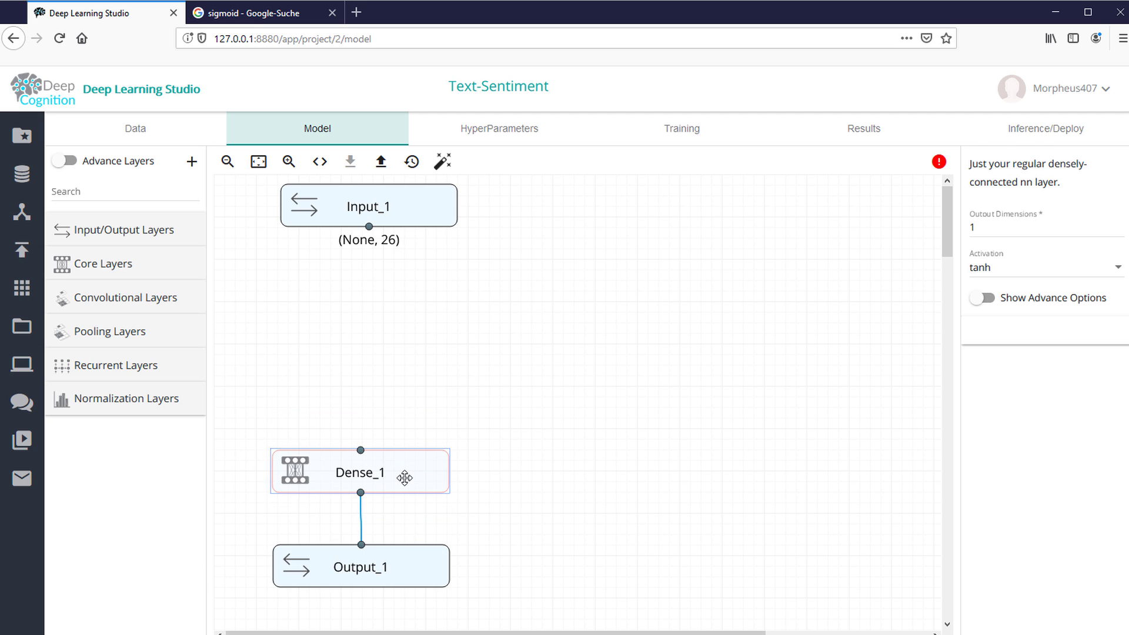
click(585, 441)
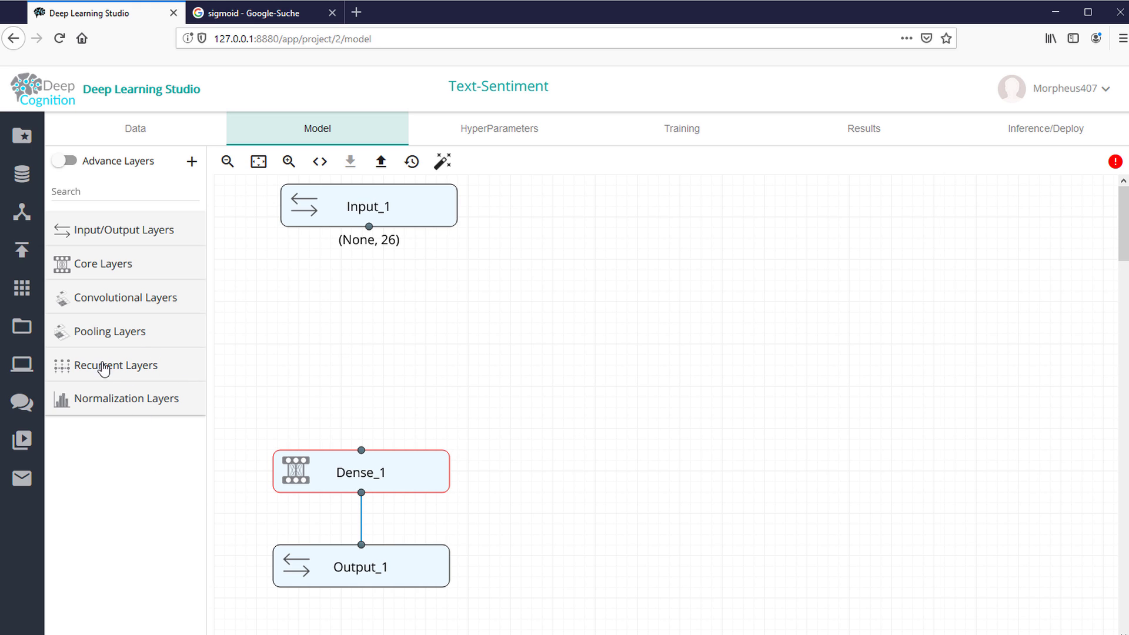
Enable the advance layers and place an LSTM recurrent layer between the Input and Dense layers
click(131, 379)
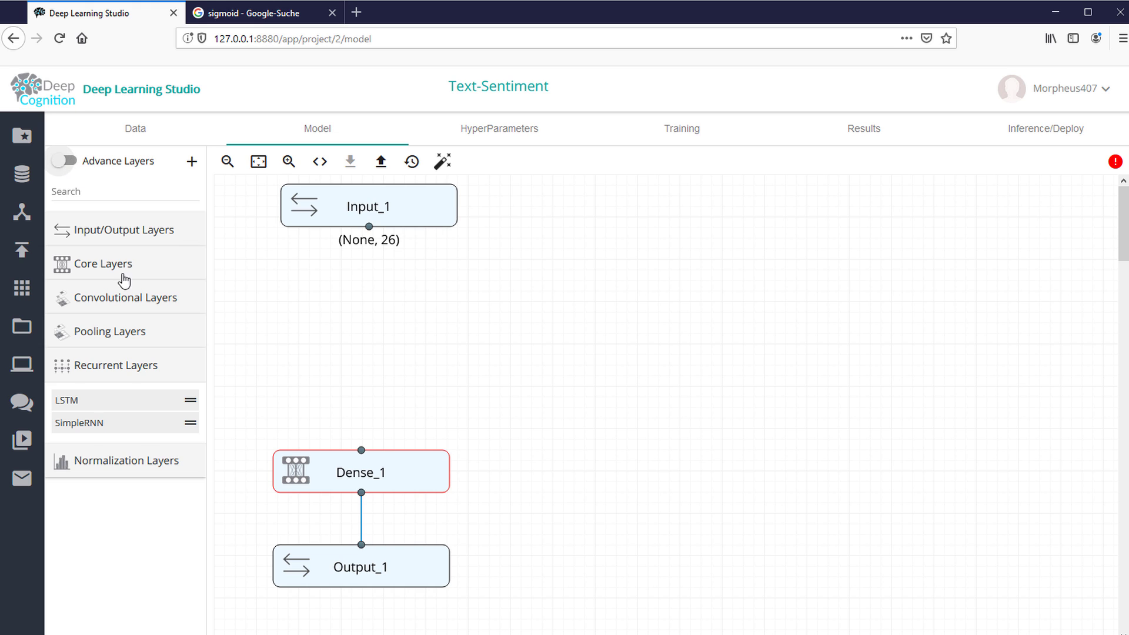
scroll(136, 428, down, 3)
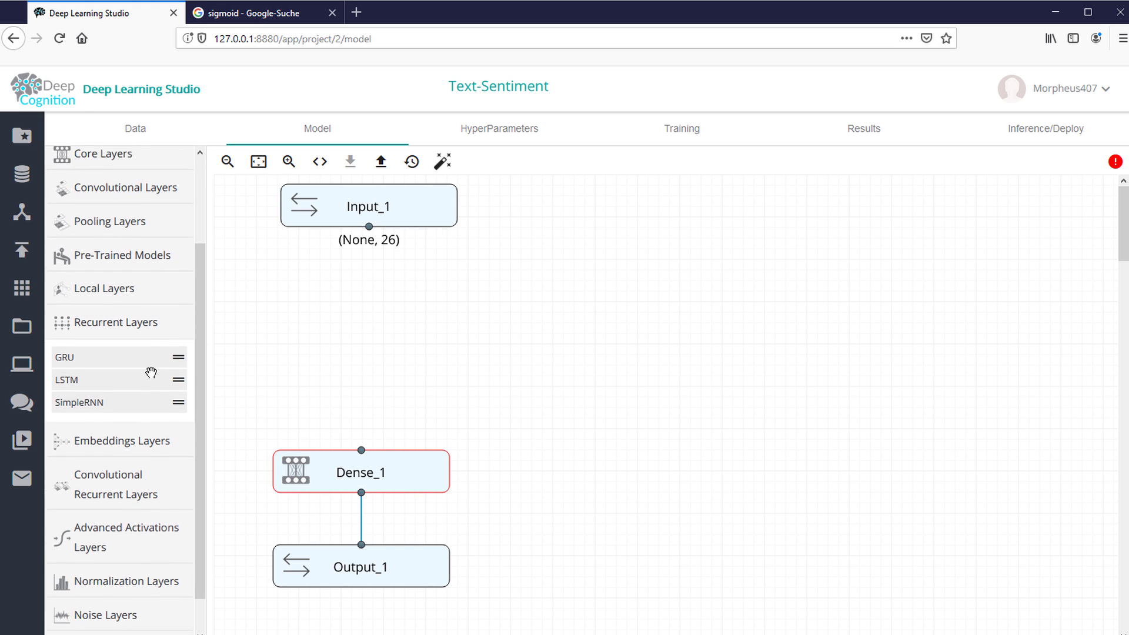
scroll(156, 412, down, 1)
scroll(150, 444, up, 2)
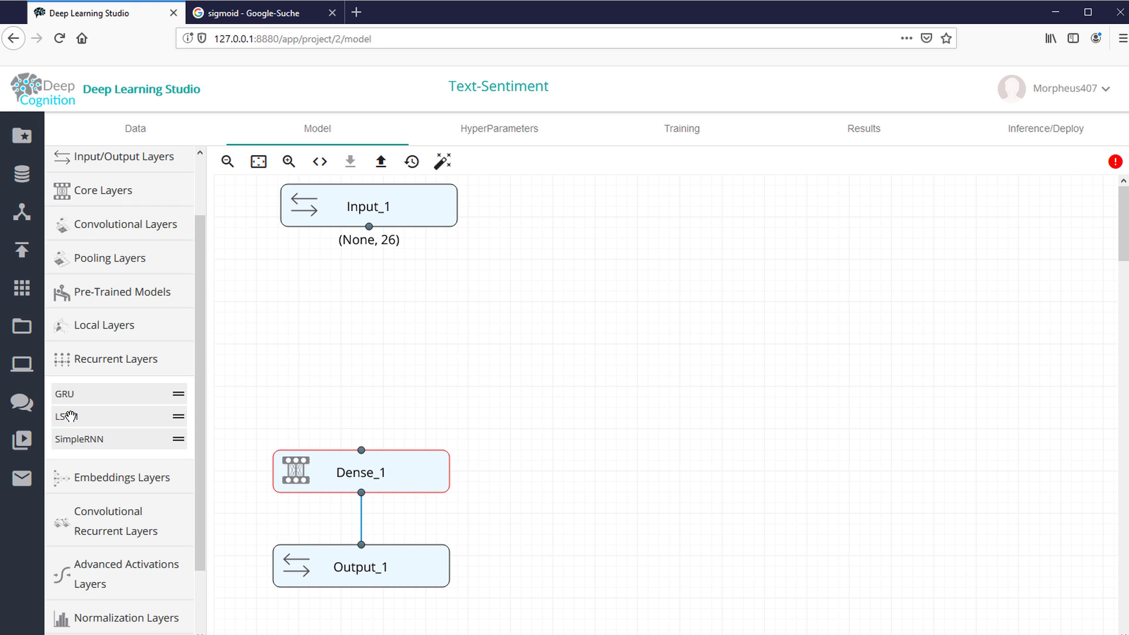
drag(70, 415, 419, 372)
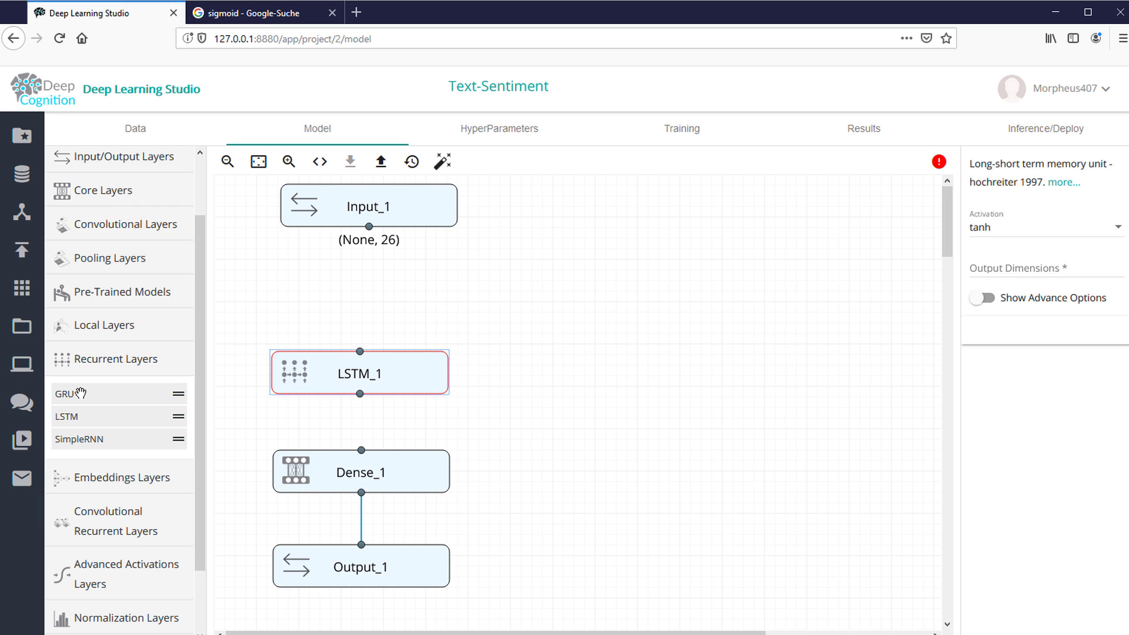
drag(81, 393, 597, 393)
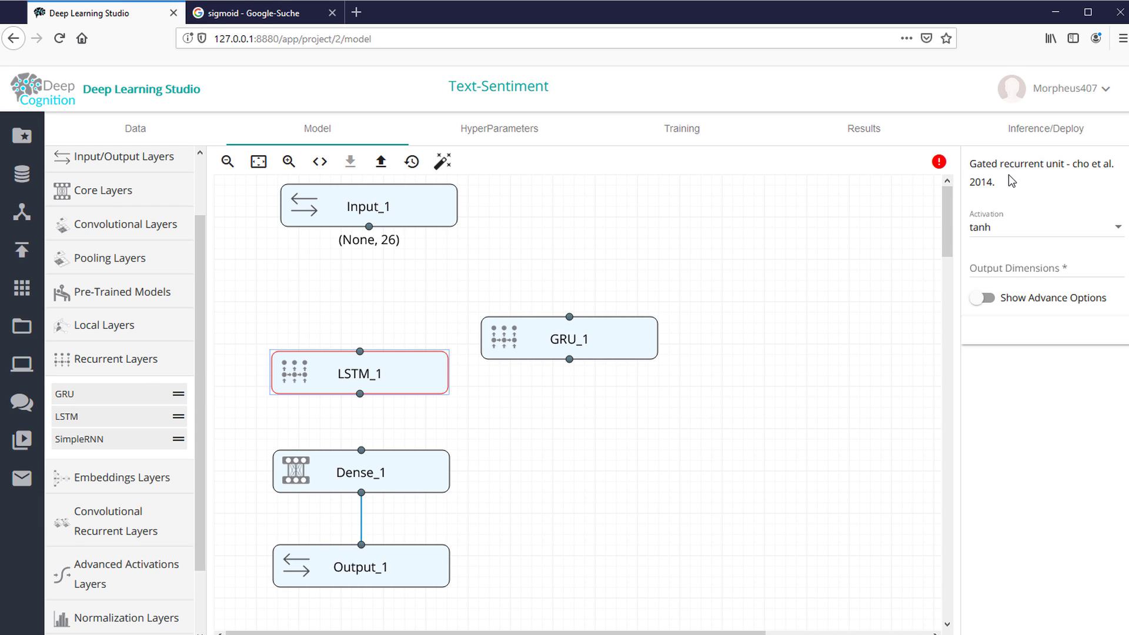
click(550, 338)
key(Delete)
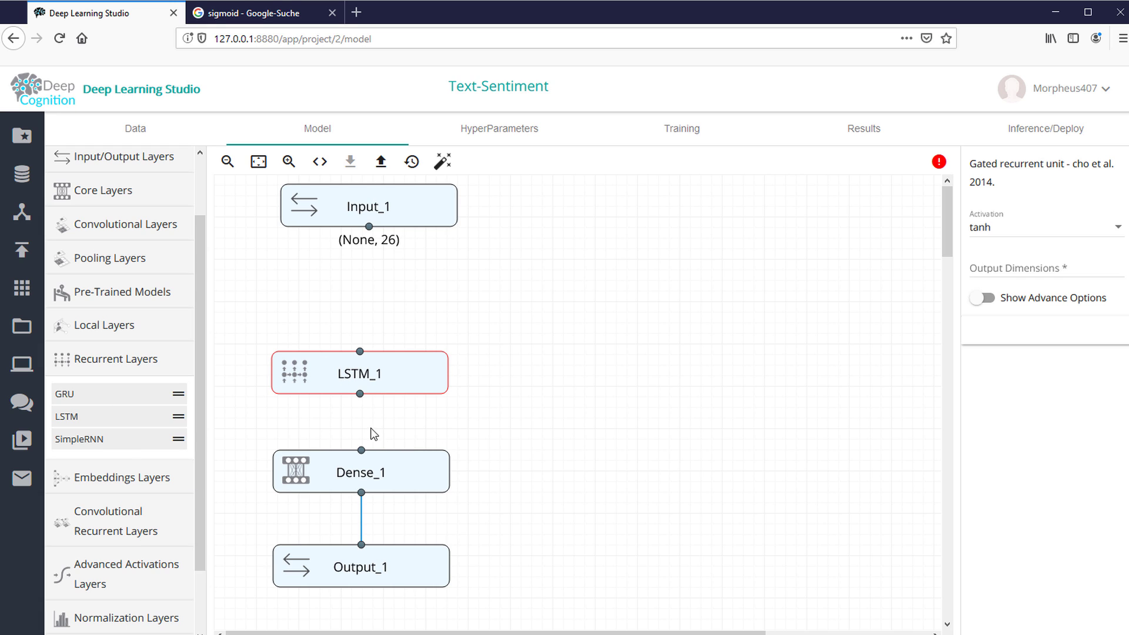
Shift the LSTM layer slightly down and connect its output to the Dense layer
drag(382, 374, 383, 380)
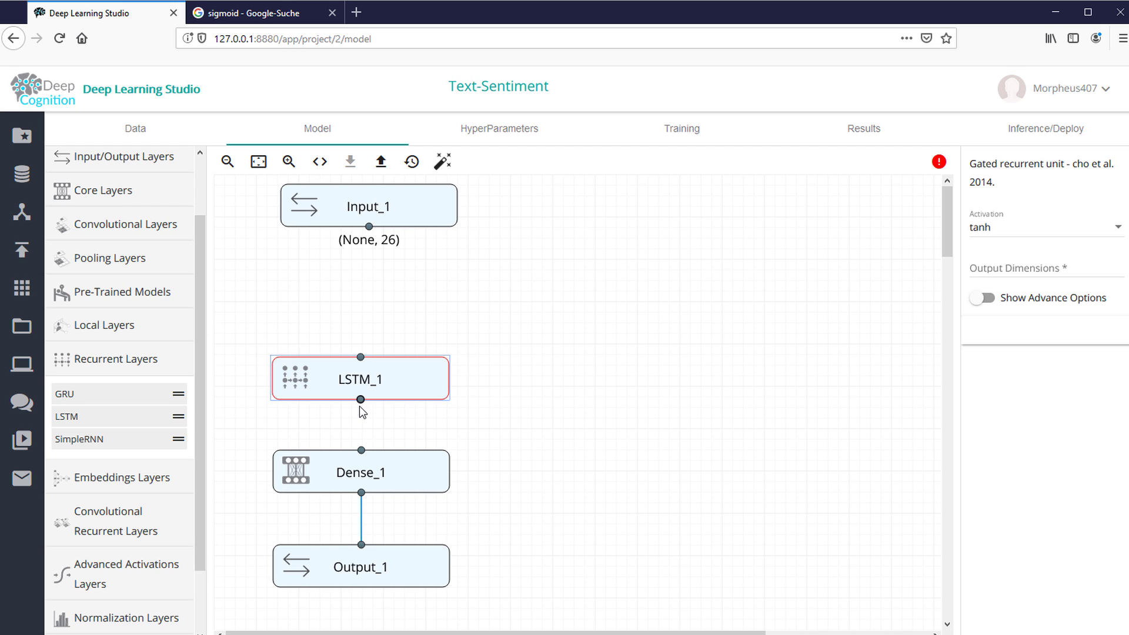
drag(360, 401, 361, 451)
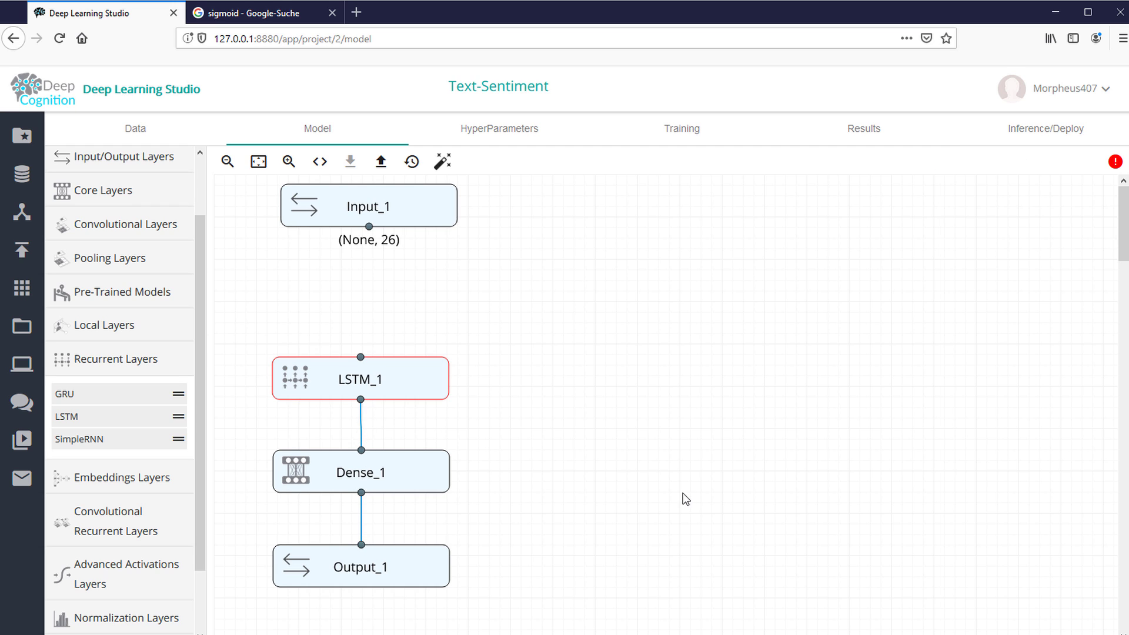